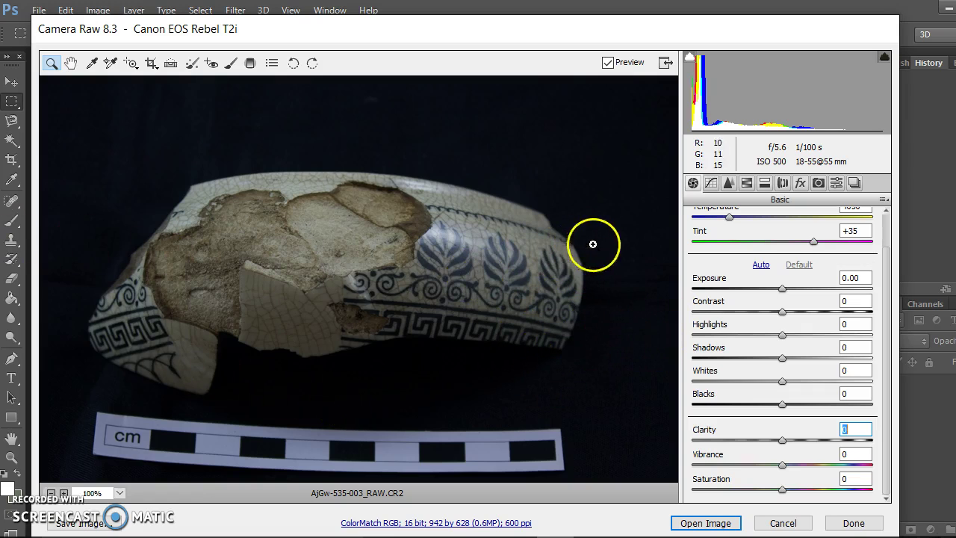
# - Set the raw photo's Clarity to +67
pyautogui.scroll(-1, 593, 245)
pyautogui.scroll(1, 591, 333)
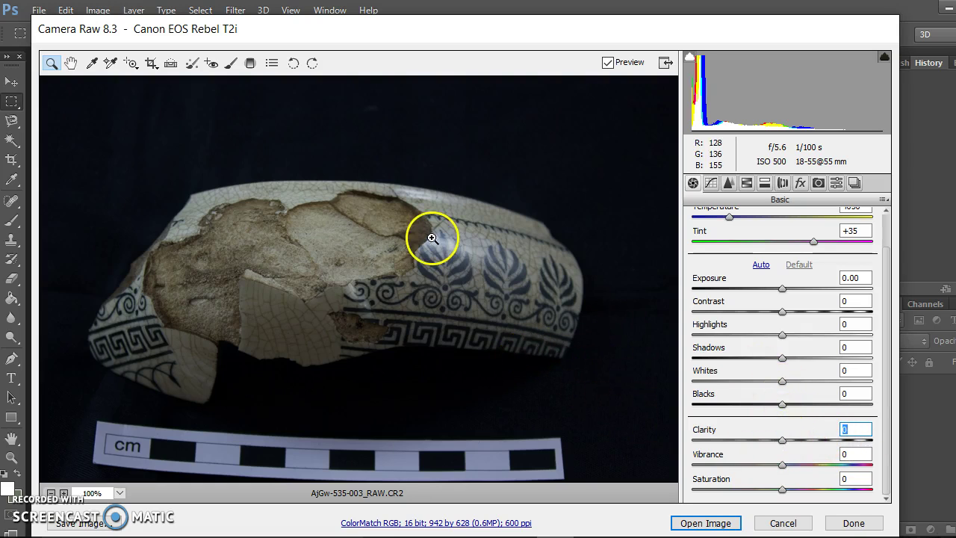
pyautogui.moveTo(788, 446); pyautogui.dragTo(850, 443)
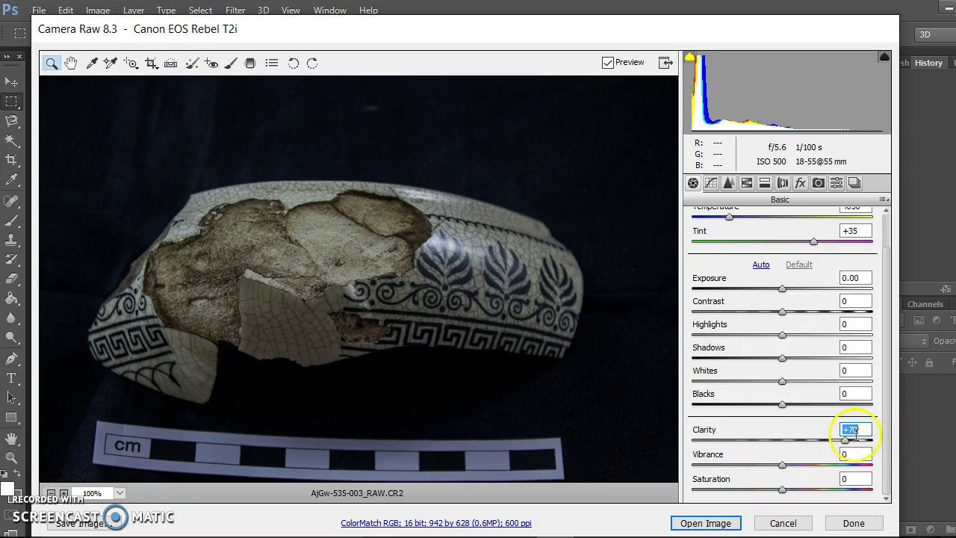
pyautogui.moveTo(846, 443); pyautogui.dragTo(875, 441)
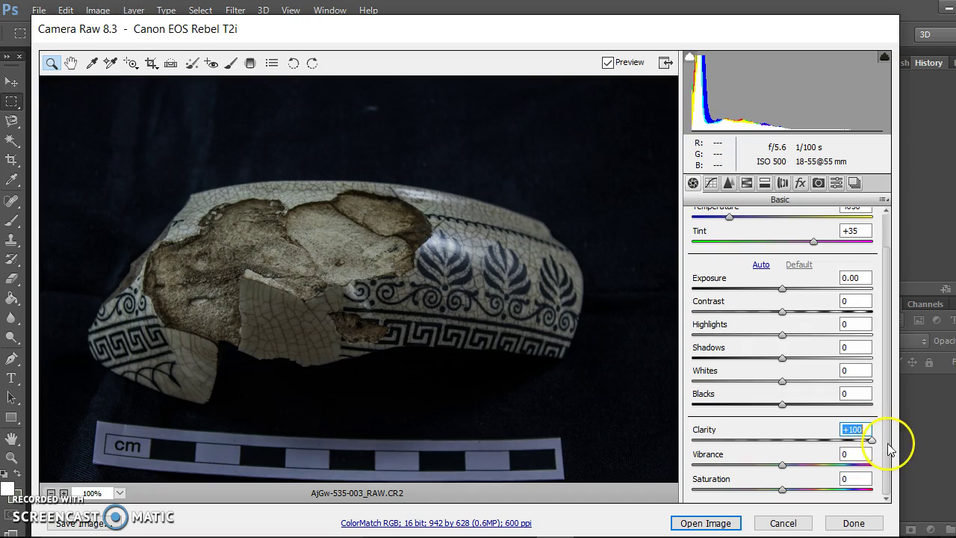
pyautogui.moveTo(871, 441); pyautogui.dragTo(838, 451)
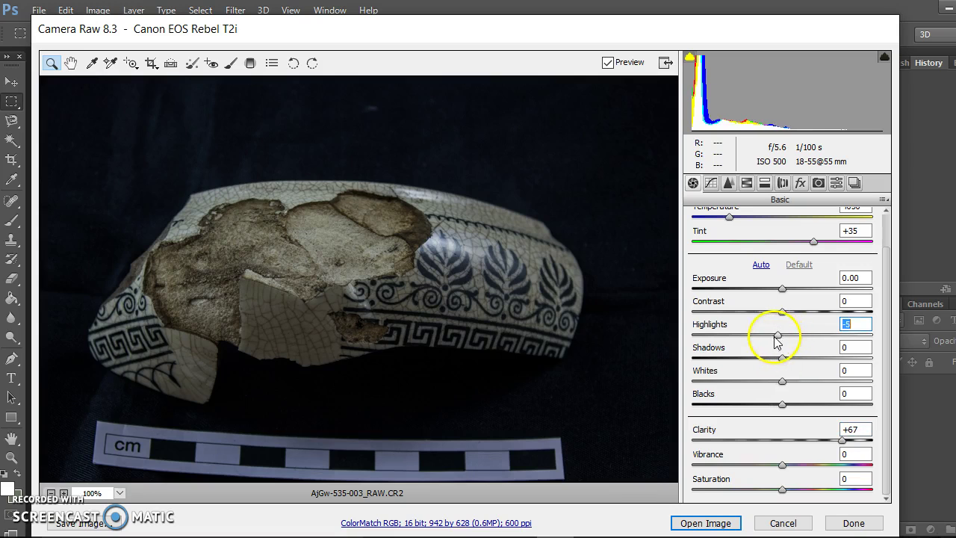
# - Darken the photo's tones with Highlights at -15, Shadows at -39, Whites at -12 and Blacks at -12
pyautogui.moveTo(766, 336)
pyautogui.mouseDown()
pyautogui.moveTo(750, 336)
pyautogui.moveTo(759, 336)
pyautogui.mouseUp()
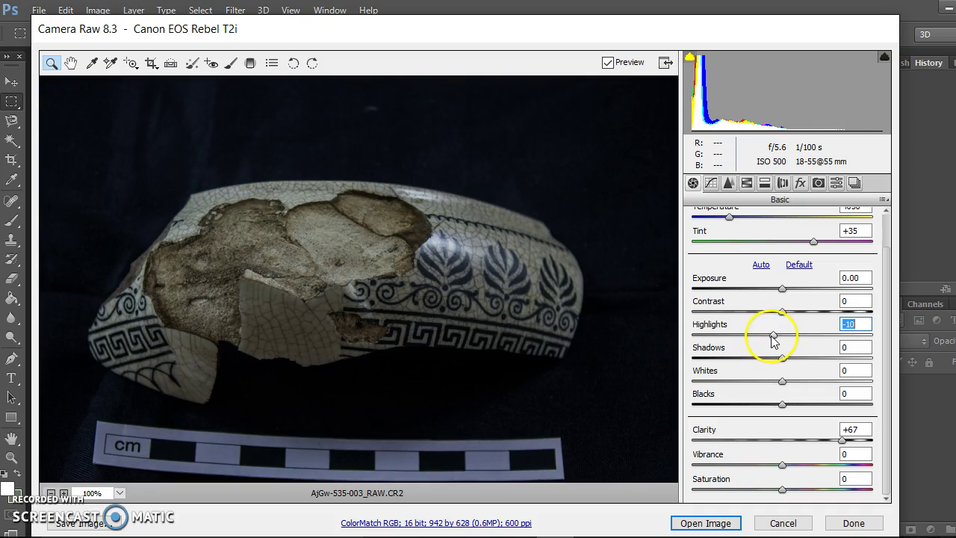
pyautogui.moveTo(782, 358); pyautogui.dragTo(738, 370)
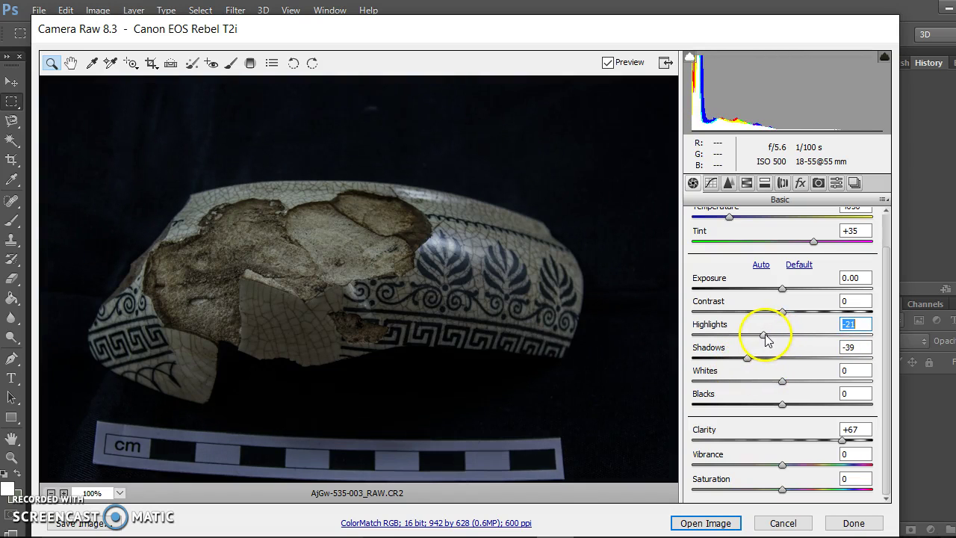
pyautogui.moveTo(777, 340); pyautogui.dragTo(772, 341)
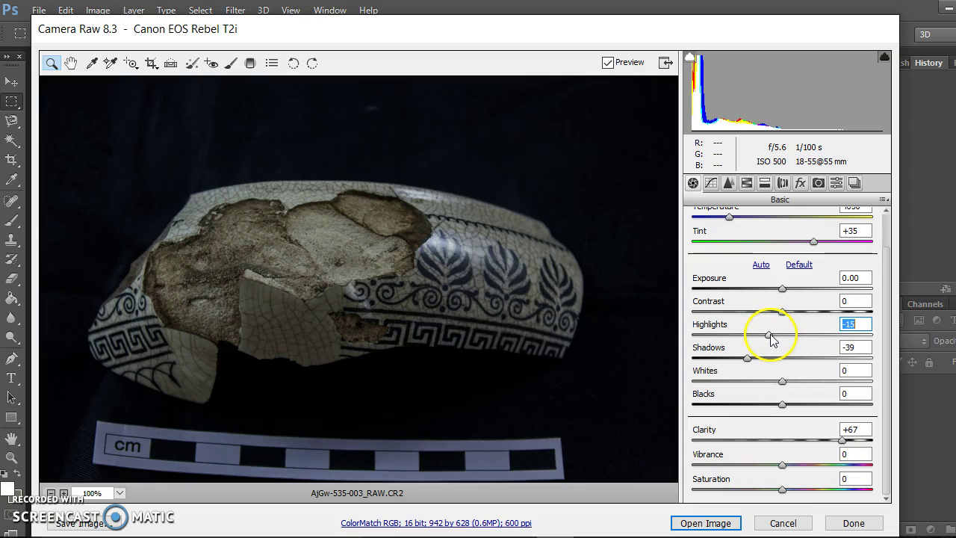
pyautogui.scroll(2, 850, 410)
pyautogui.scroll(-2, 781, 400)
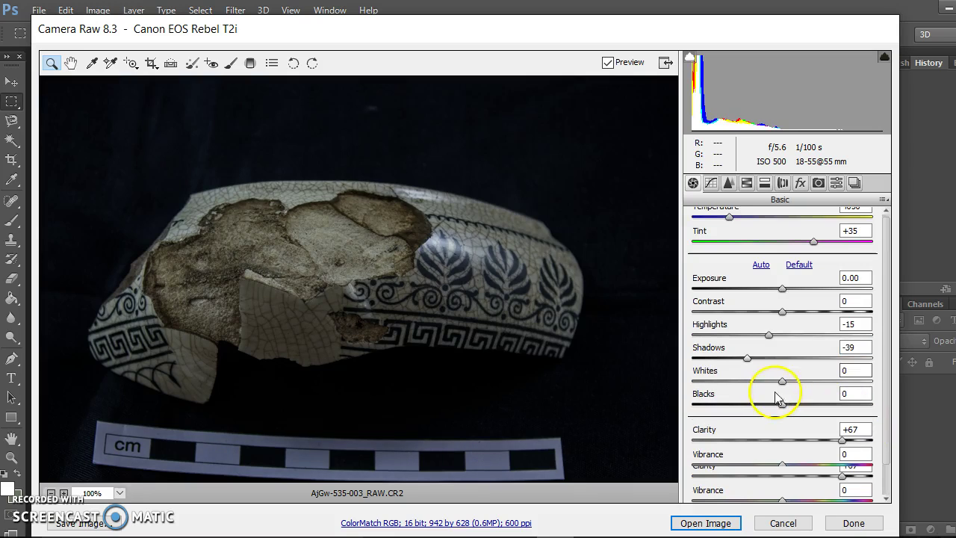
pyautogui.moveTo(765, 386); pyautogui.dragTo(733, 388)
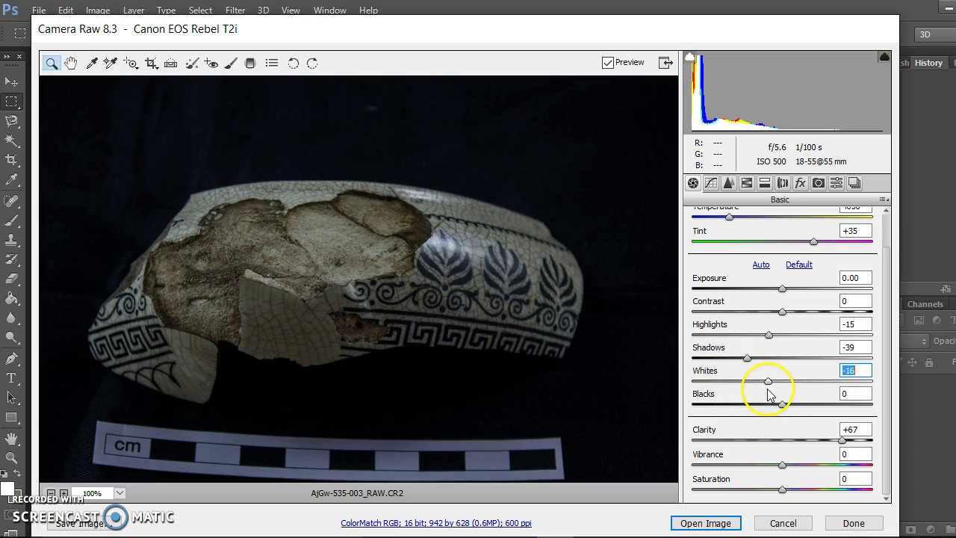
pyautogui.moveTo(781, 404)
pyautogui.mouseDown()
pyautogui.moveTo(757, 406)
pyautogui.moveTo(788, 405)
pyautogui.moveTo(773, 406)
pyautogui.mouseUp()
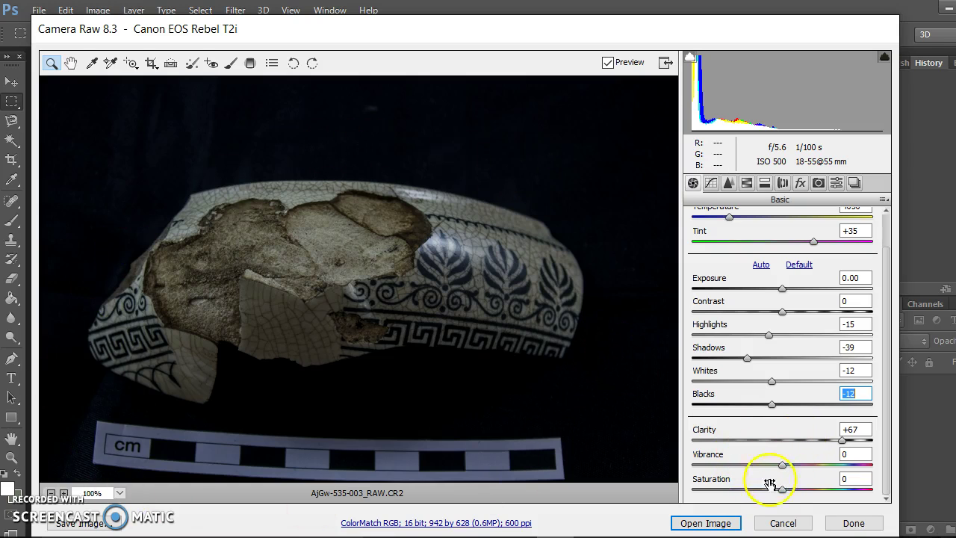
# - Set Saturation to +1 and Vibrance to -2, and open the adjusted raw photo as a document
pyautogui.moveTo(783, 493); pyautogui.dragTo(805, 504)
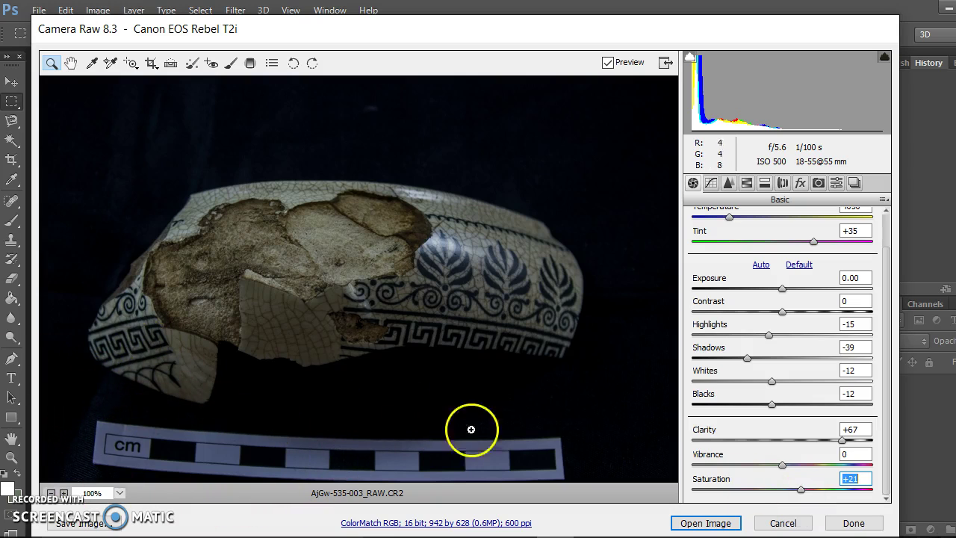
pyautogui.moveTo(800, 490); pyautogui.dragTo(787, 495)
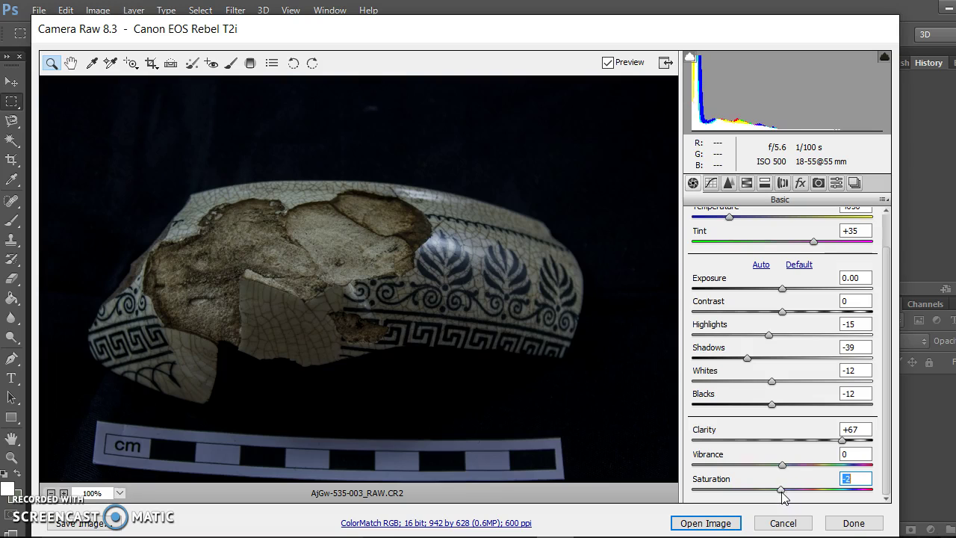
pyautogui.moveTo(763, 490); pyautogui.dragTo(781, 465)
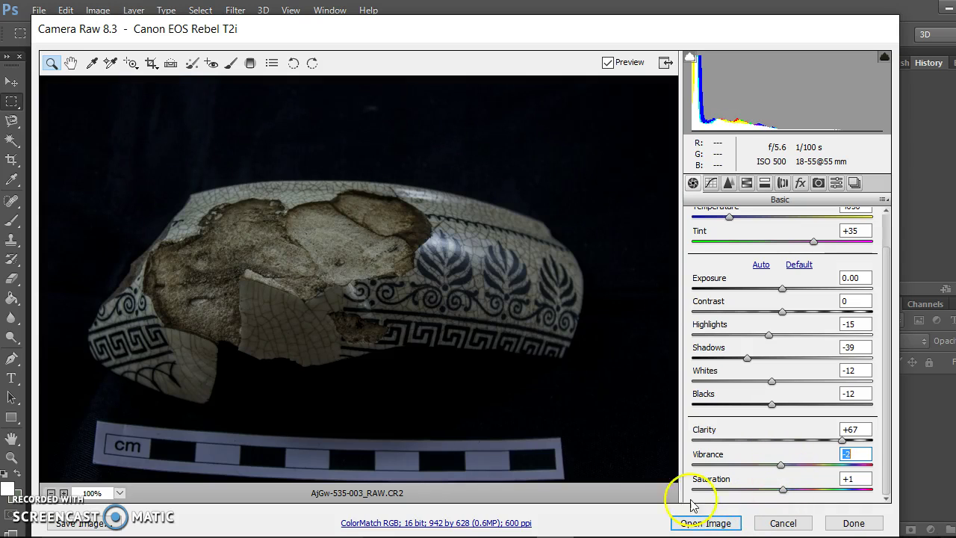
pyautogui.click(51, 494)
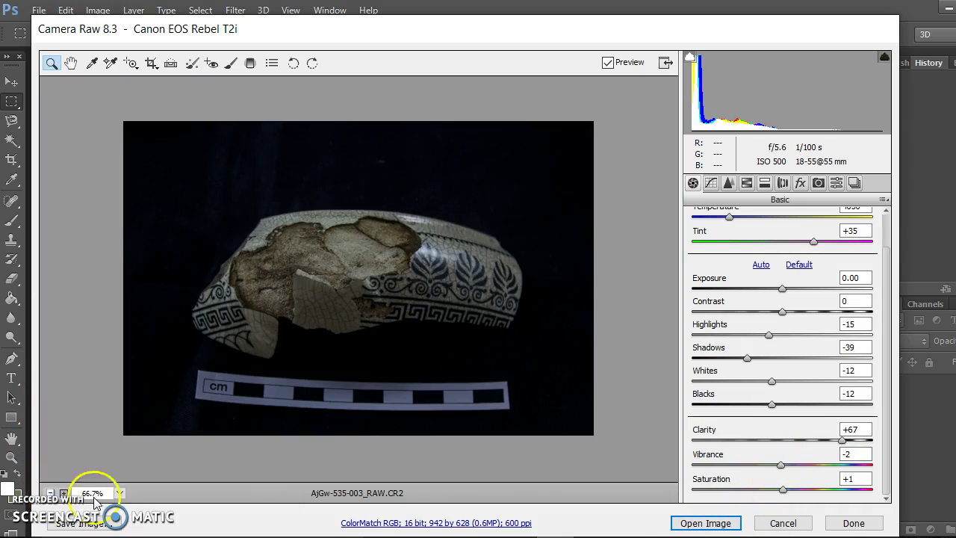
pyautogui.click(707, 524)
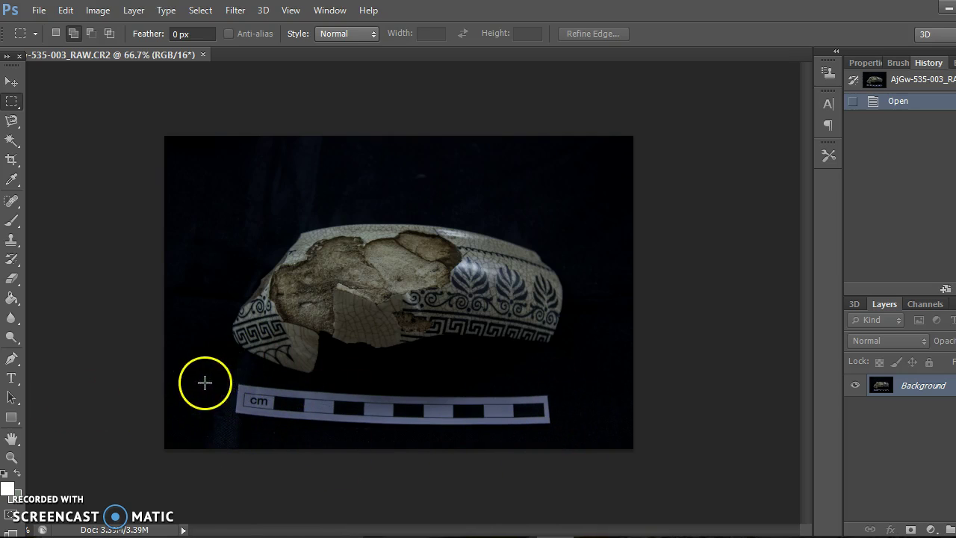
# - Place the Ruler_cm image from the Desktop into the photo document
pyautogui.click(34, 19)
pyautogui.click(126, 316)
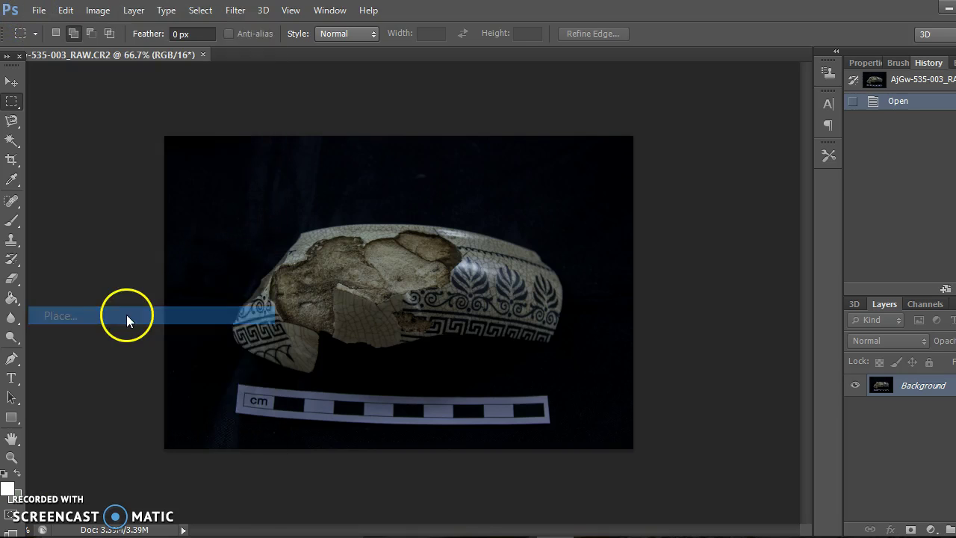
pyautogui.click(389, 278)
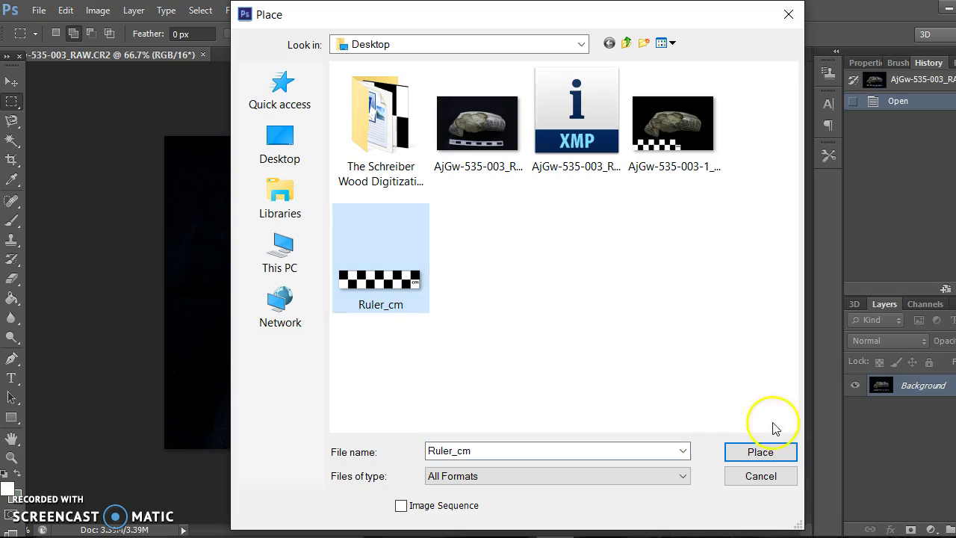
pyautogui.click(779, 456)
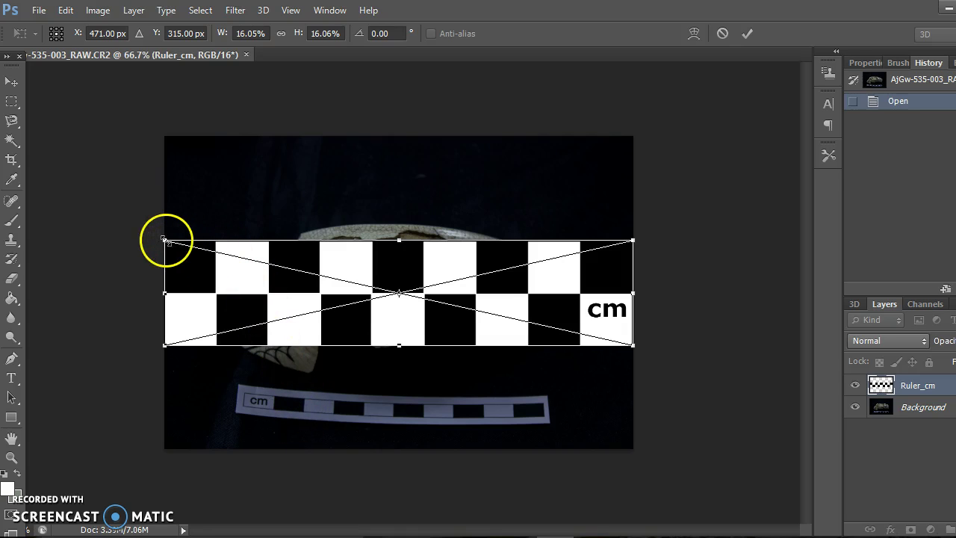
# - Scale the placed ruler to 9.75% width and 9.92% height to match the photographed centimetre scale, and commit the placement
pyautogui.moveTo(165, 240); pyautogui.dragTo(336, 279)
pyautogui.moveTo(442, 331); pyautogui.dragTo(404, 388)
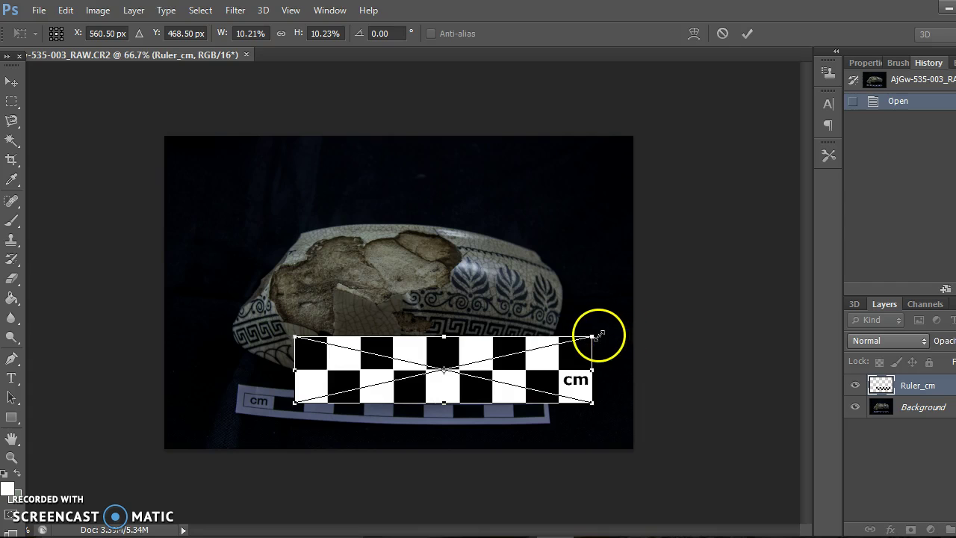
pyautogui.moveTo(594, 335); pyautogui.dragTo(583, 337)
pyautogui.moveTo(500, 379); pyautogui.dragTo(502, 382)
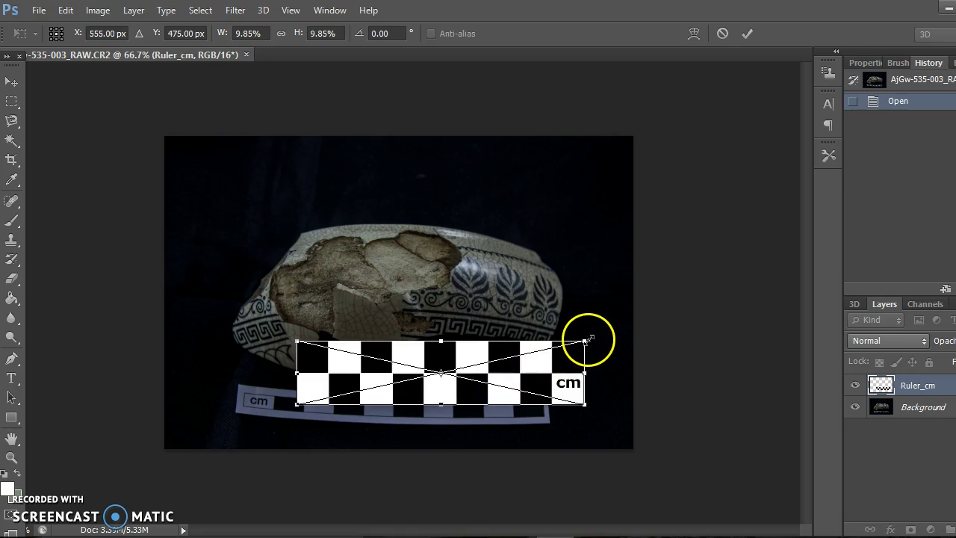
pyautogui.moveTo(588, 338); pyautogui.dragTo(592, 336)
pyautogui.moveTo(501, 388); pyautogui.dragTo(499, 391)
pyautogui.moveTo(585, 340); pyautogui.dragTo(546, 365)
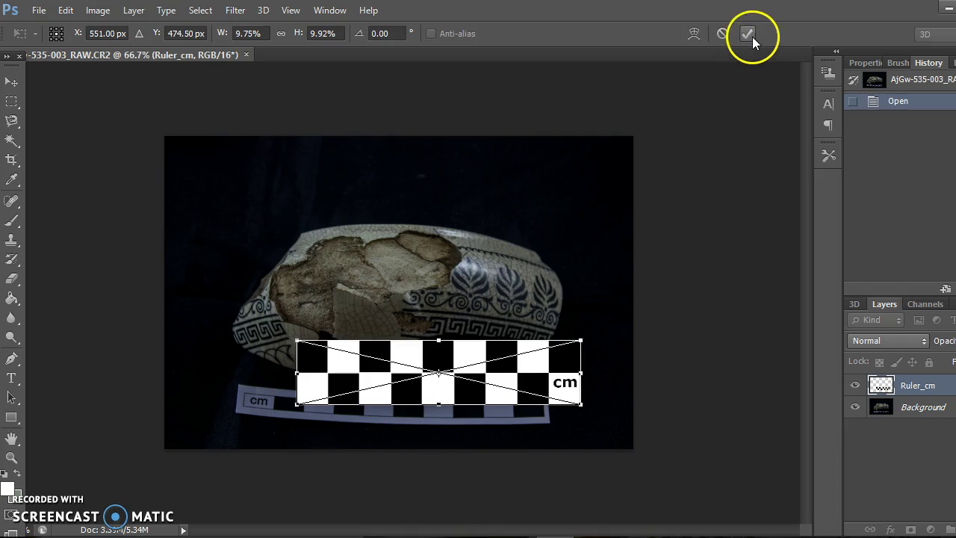
pyautogui.click(747, 34)
# - Move the digital ruler into the lower-left corner of the photo, over the photographed scale
pyautogui.click(11, 81)
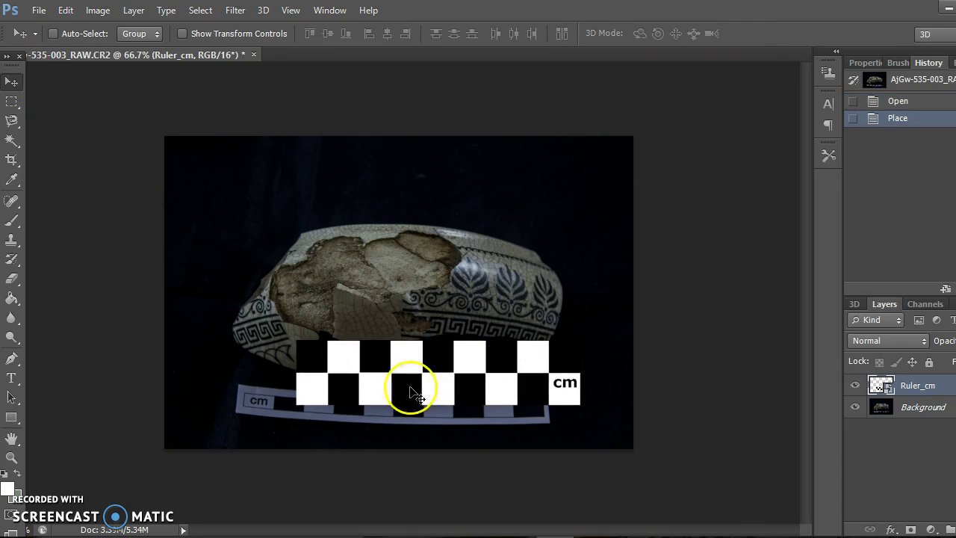
pyautogui.moveTo(422, 378); pyautogui.dragTo(300, 421)
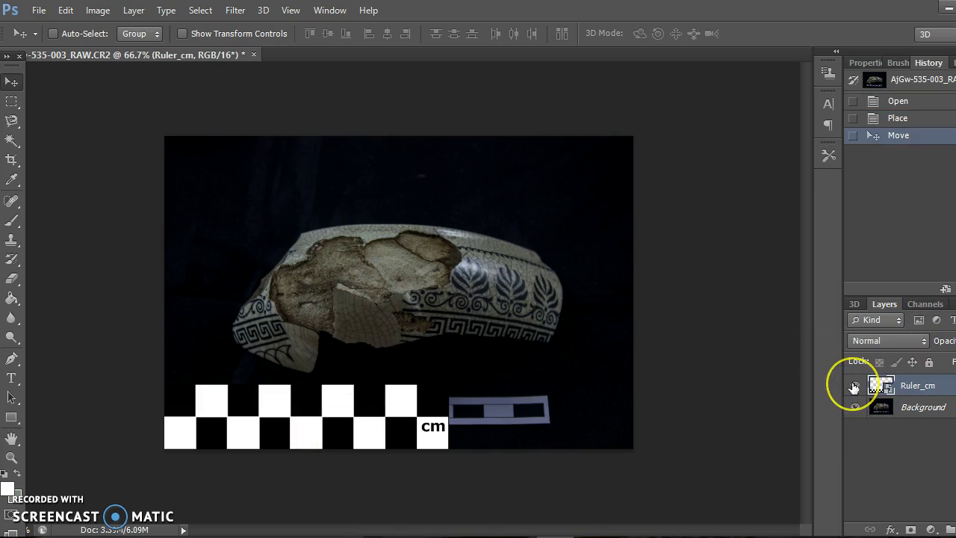
# - Hide the Ruler_cm layer and convert the Background into a regular layer with the default settings
pyautogui.click(855, 386)
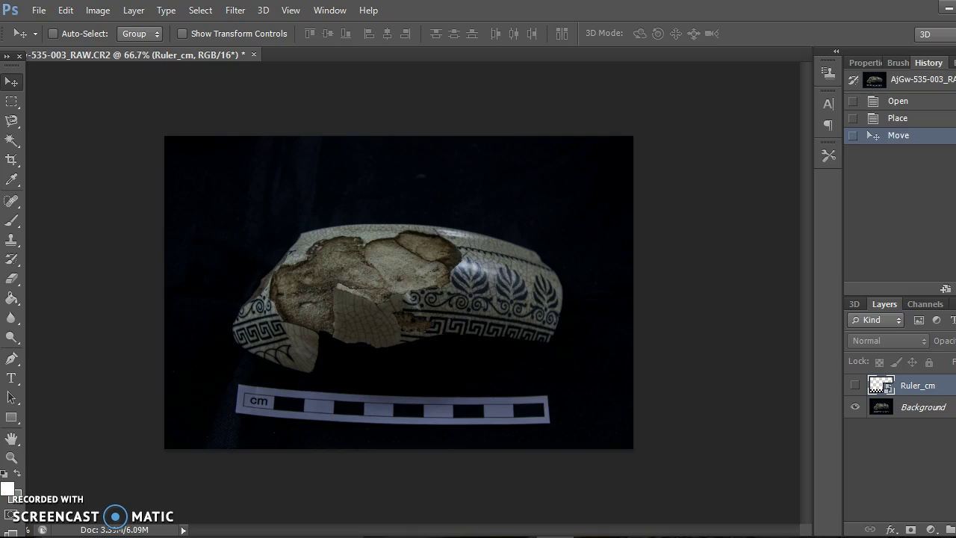
pyautogui.doubleClick(923, 407)
pyautogui.click(631, 175)
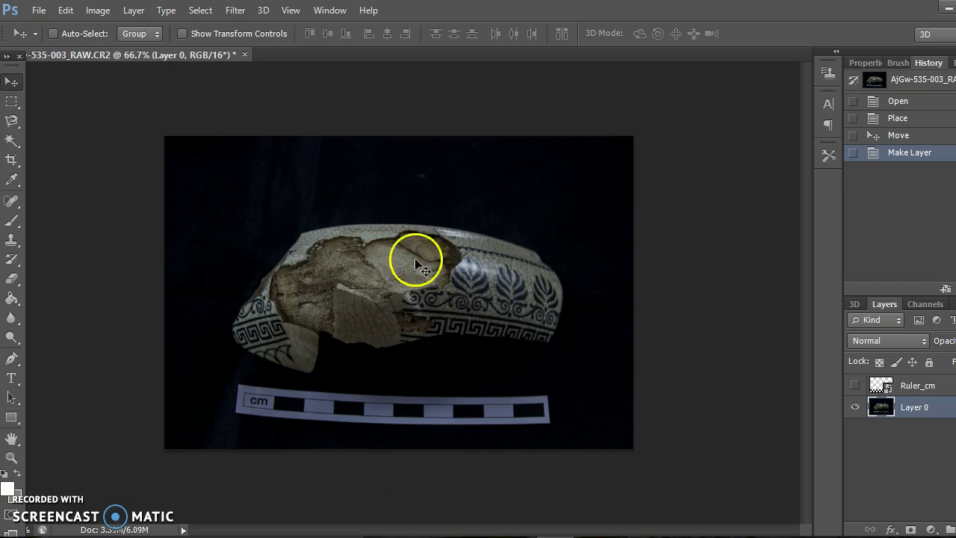
# - Start a Magnetic Lasso outline of the sherd on Layer 0, tracing the lower-left fragment from its inner notch to its lowest tip
pyautogui.click(12, 121)
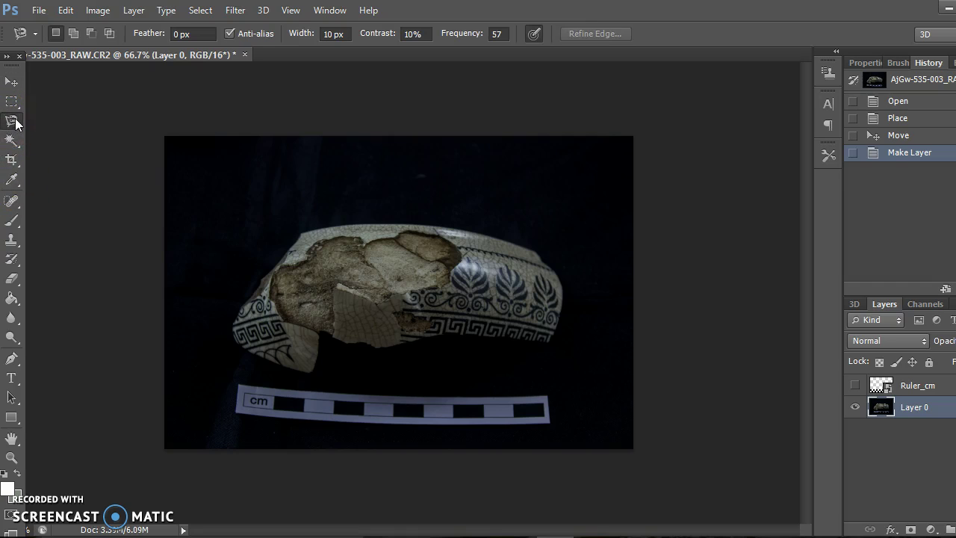
pyautogui.click(12, 458)
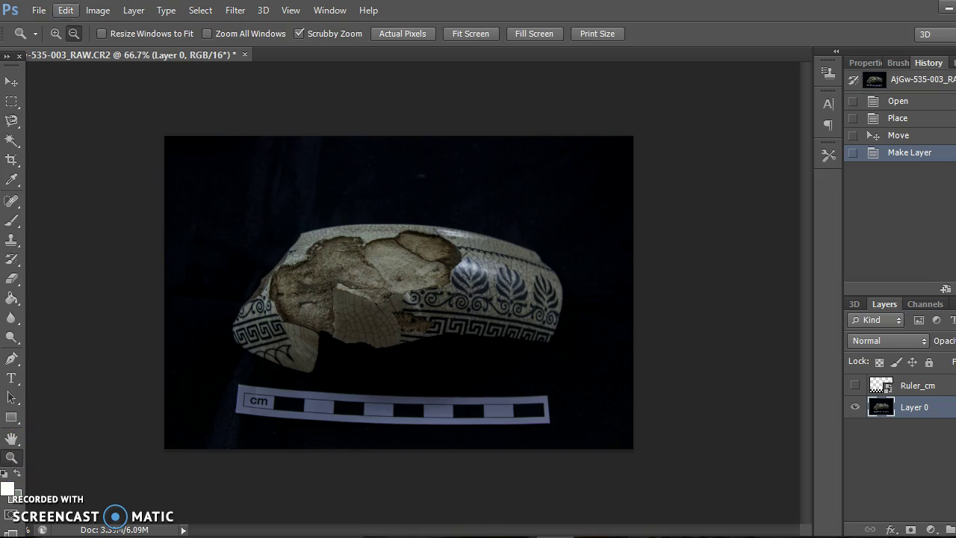
pyautogui.click(358, 251)
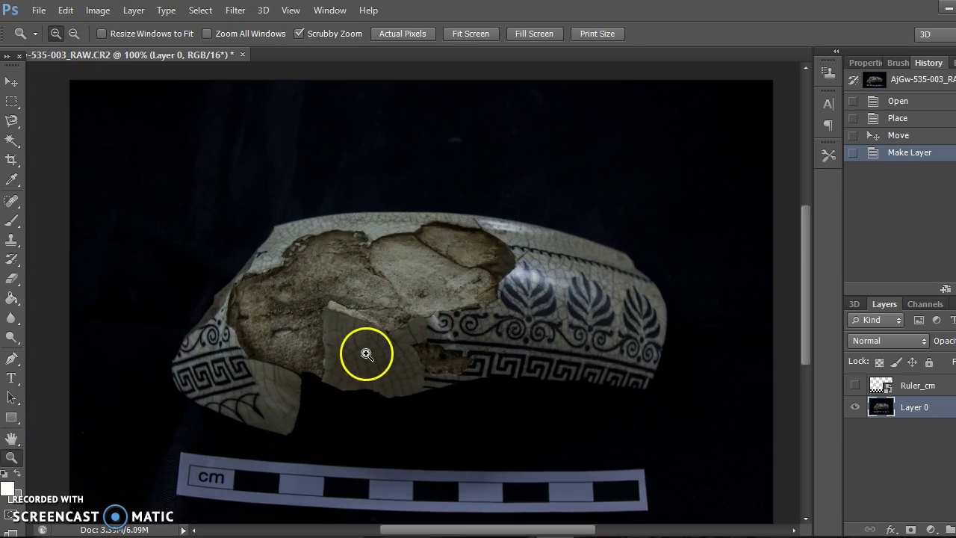
pyautogui.click(367, 348)
pyautogui.scroll(-1, 383, 401)
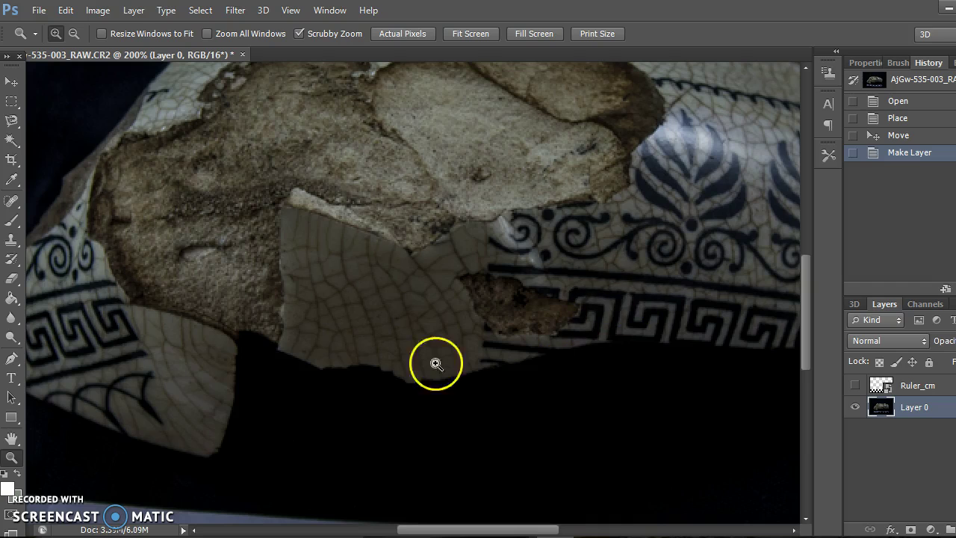
pyautogui.click(12, 120)
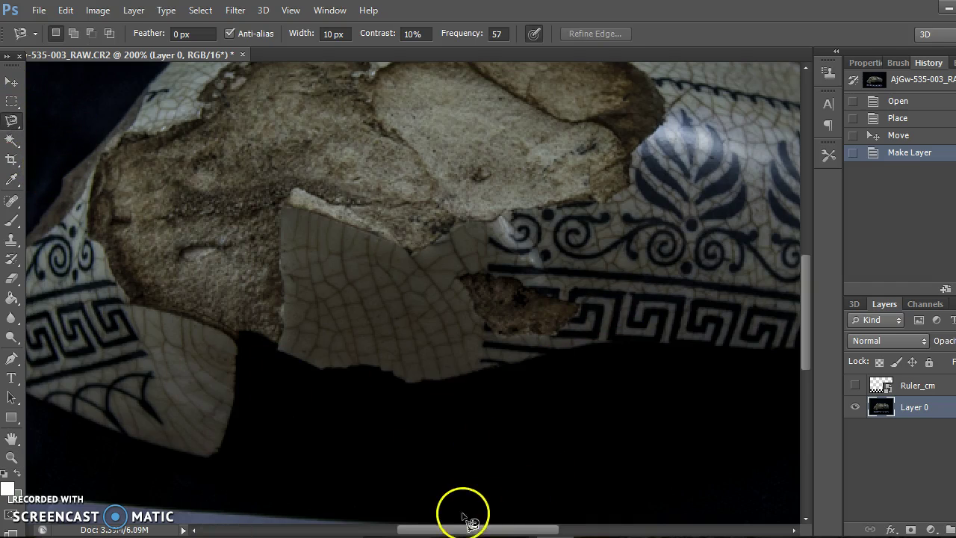
pyautogui.moveTo(464, 532); pyautogui.dragTo(445, 531)
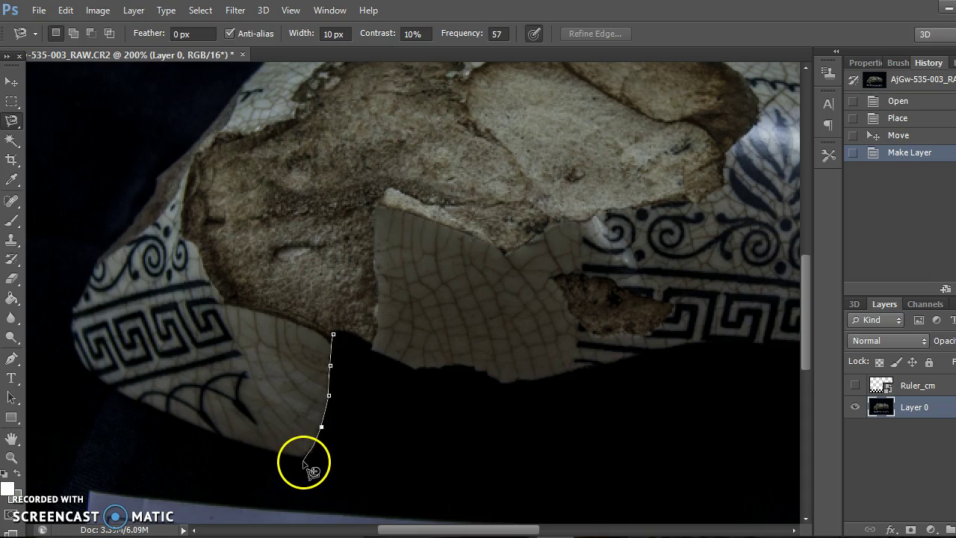
pyautogui.click(301, 459)
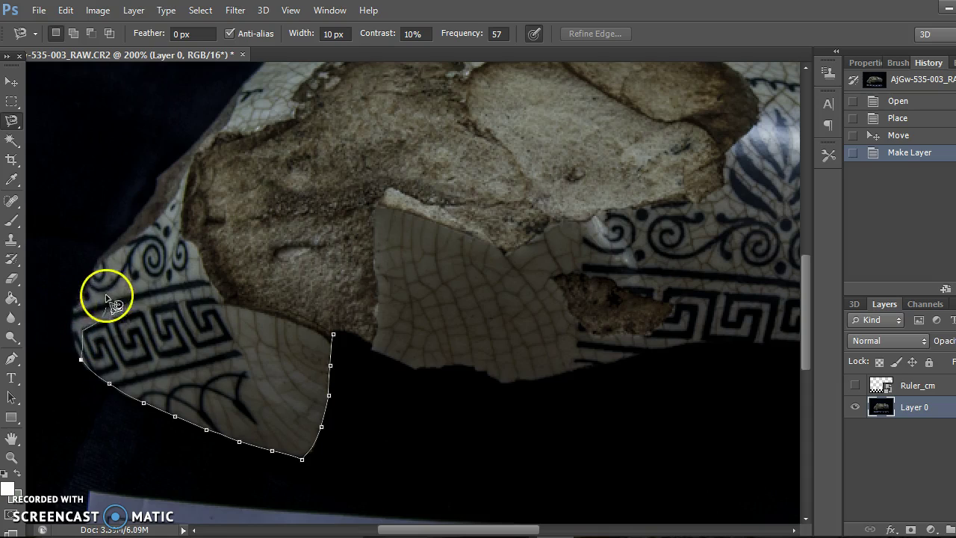
# - Continue the lasso outline along the lower-left fragment's bottom edge and around the sherd's leftmost end
pyautogui.click(71, 336)
pyautogui.click(70, 328)
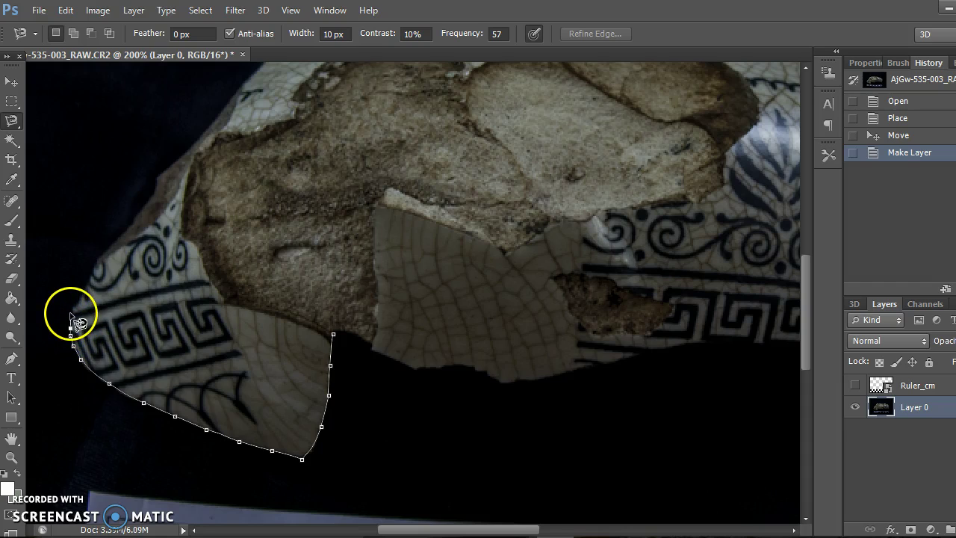
pyautogui.click(71, 312)
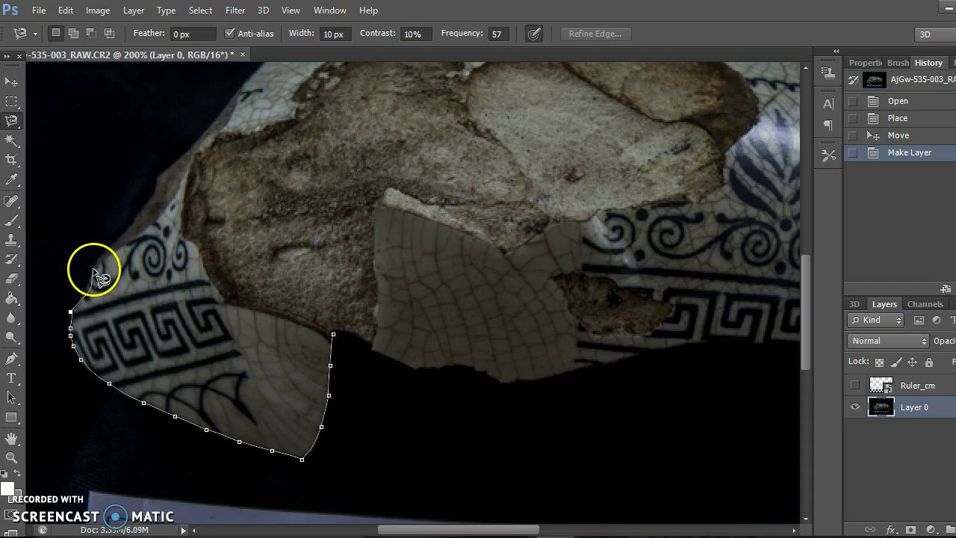
pyautogui.click(80, 296)
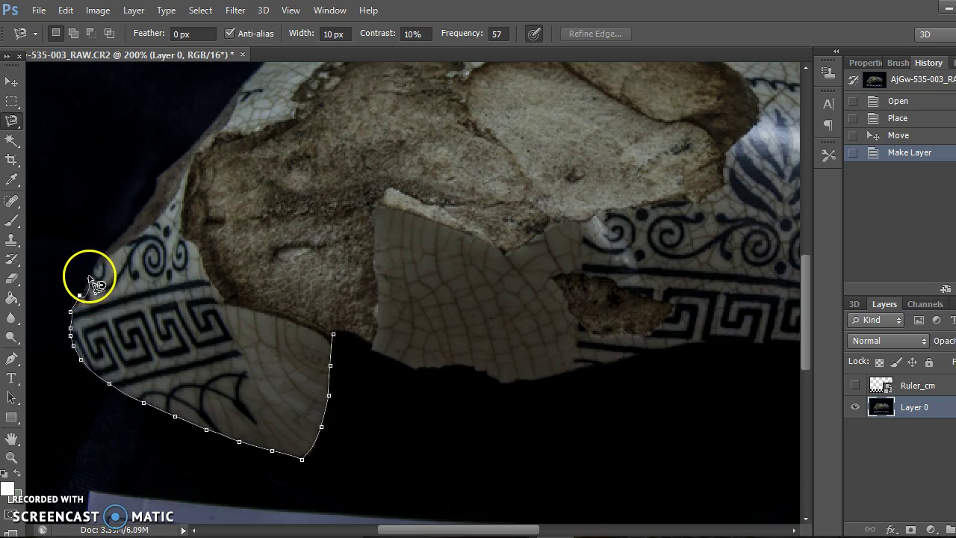
pyautogui.click(83, 290)
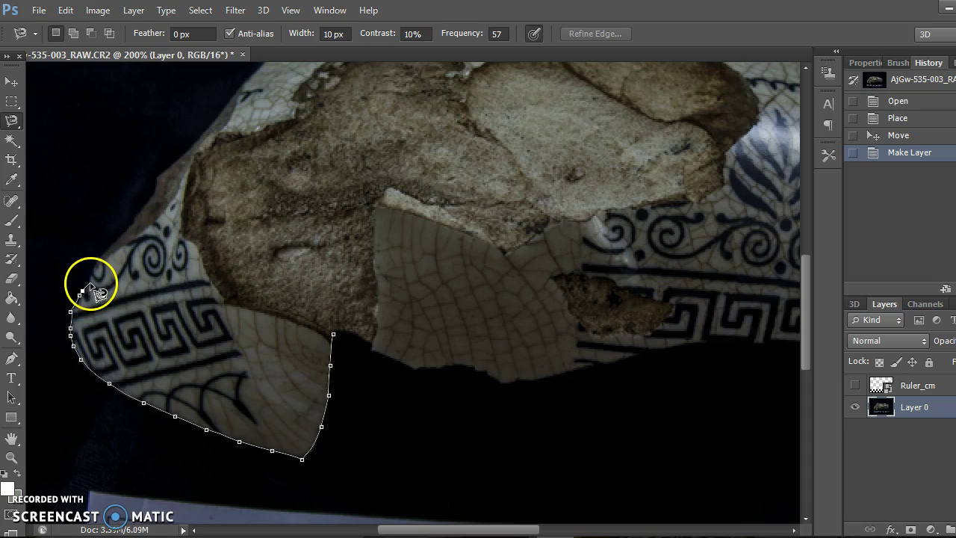
pyautogui.click(88, 278)
pyautogui.click(92, 267)
pyautogui.click(94, 259)
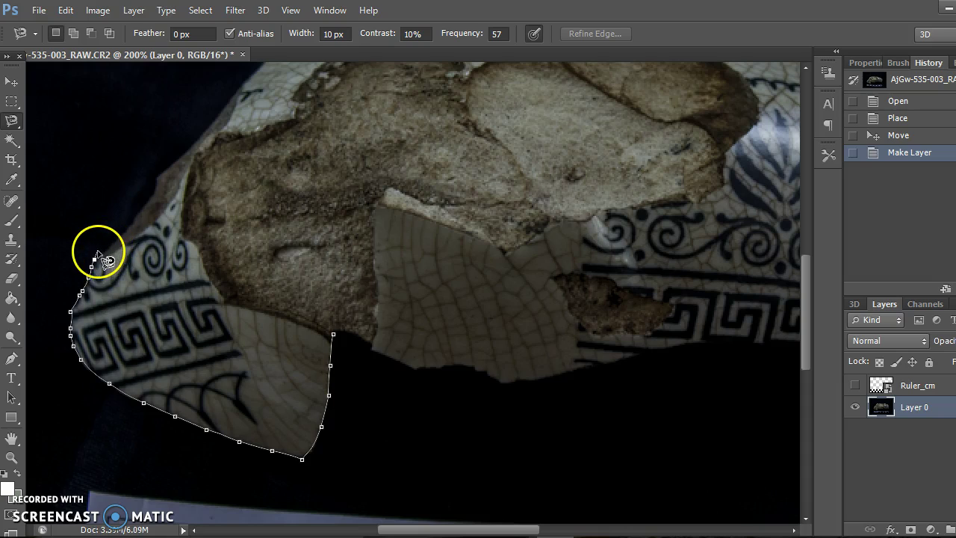
# - Trace the lasso outline up the sherd's broken left edge to its upper-left corner, placing anchors where the edge bends
pyautogui.click(102, 256)
pyautogui.click(116, 239)
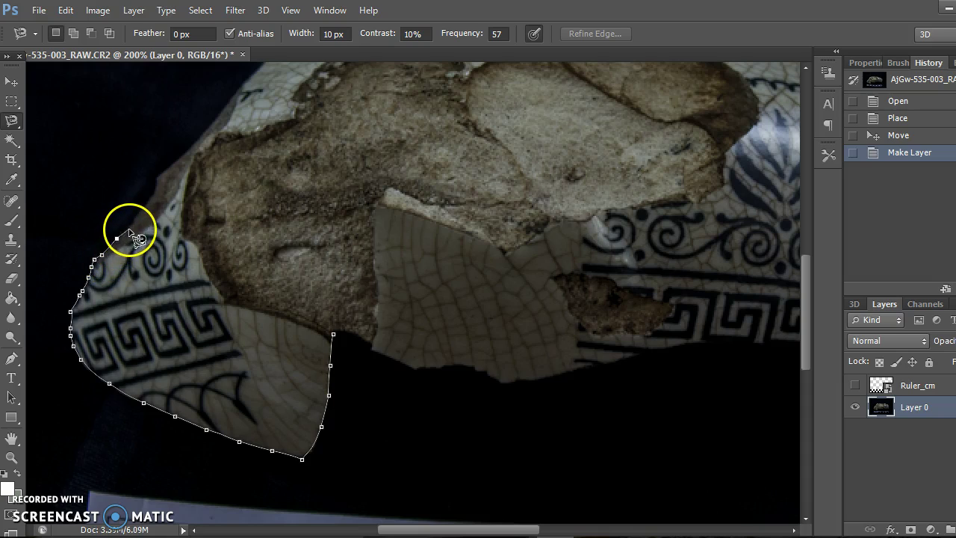
pyautogui.click(132, 226)
pyautogui.click(135, 216)
pyautogui.click(155, 192)
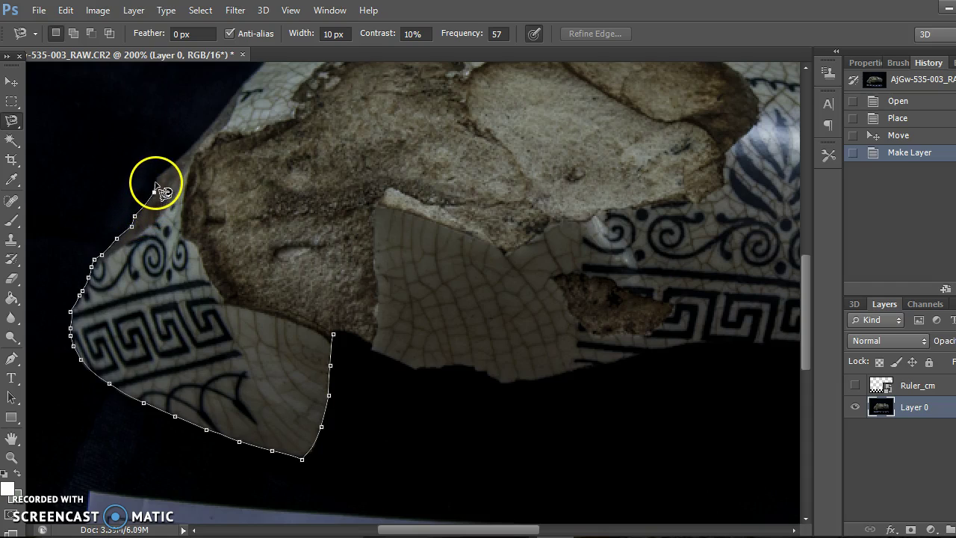
pyautogui.click(157, 176)
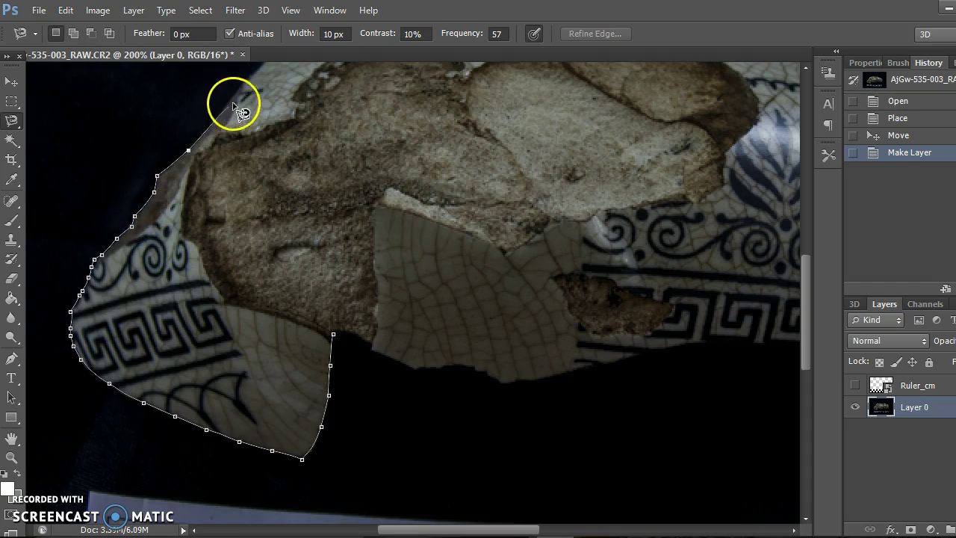
pyautogui.moveTo(306, 46)
pyautogui.press('Delete')
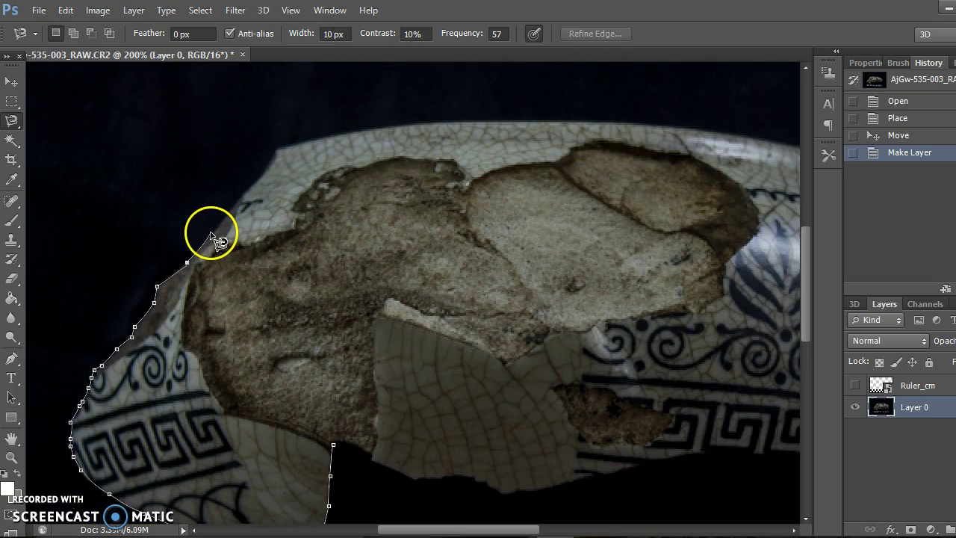
pyautogui.click(244, 192)
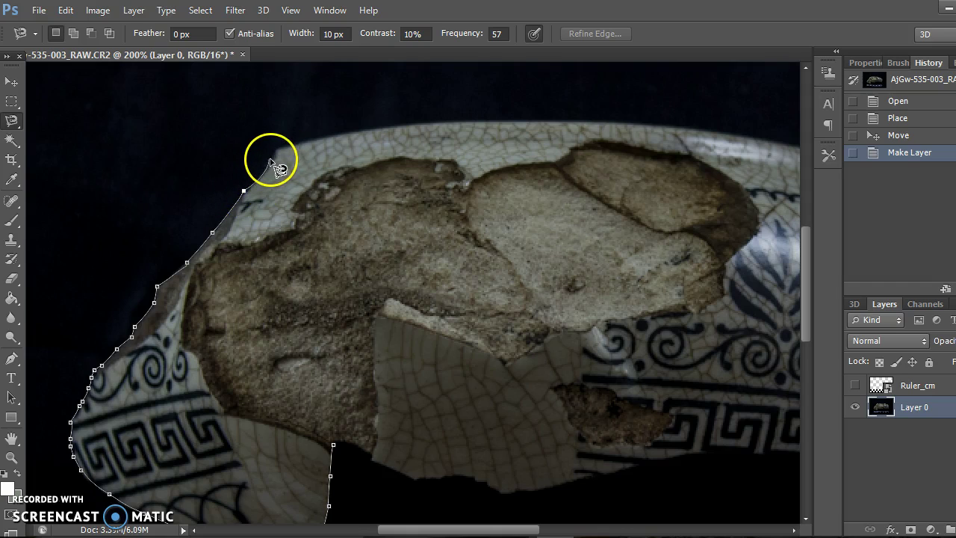
pyautogui.click(275, 149)
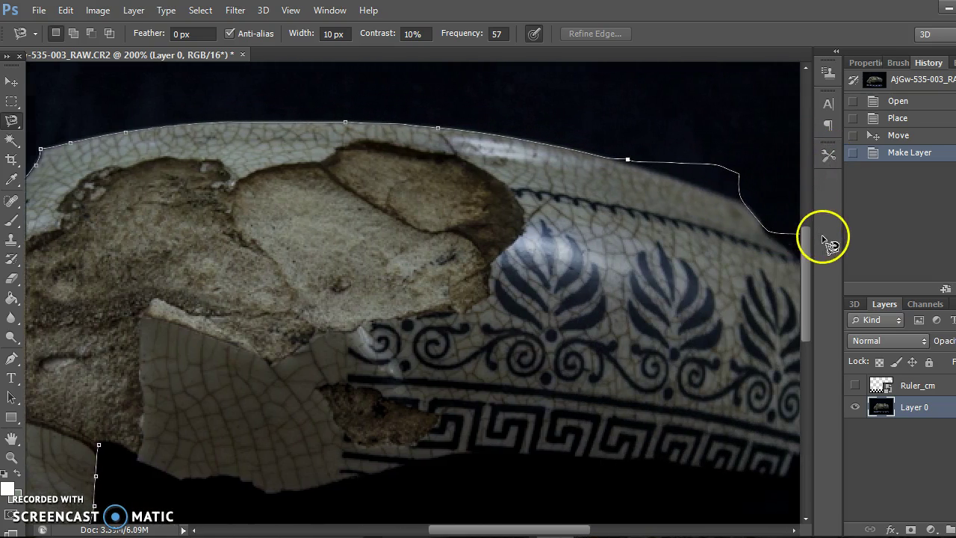
# - Trace the sherd's top rim to its right shoulder, removing stray anchor points and retracing the outline closely along the edge
pyautogui.press('Delete')
pyautogui.press('Delete')
pyautogui.click(464, 133)
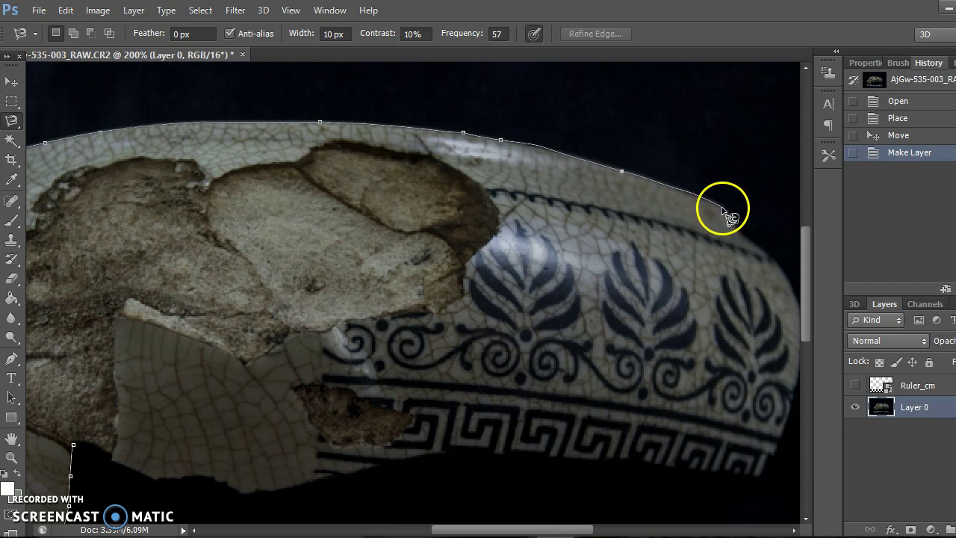
pyautogui.press('Delete')
pyautogui.press('Delete')
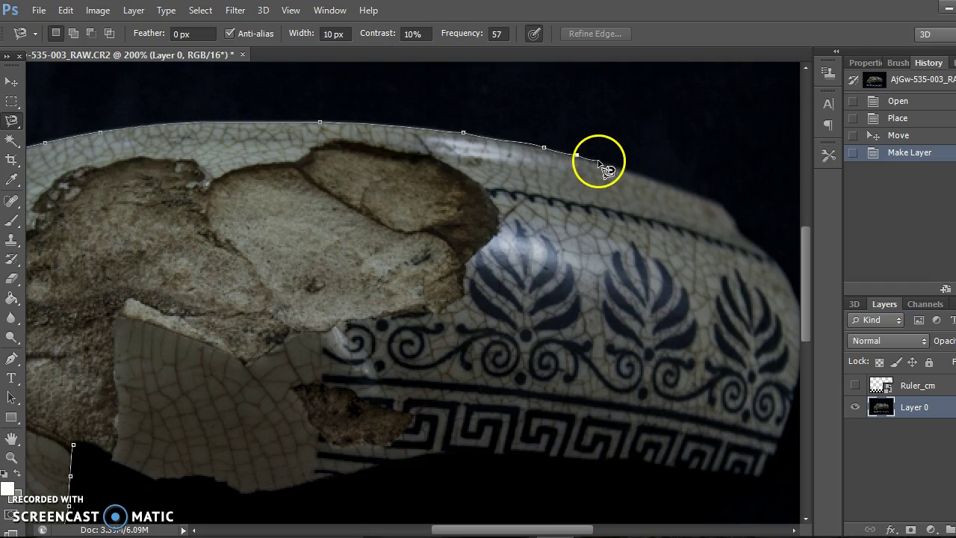
pyautogui.press('Delete')
pyautogui.press('Delete')
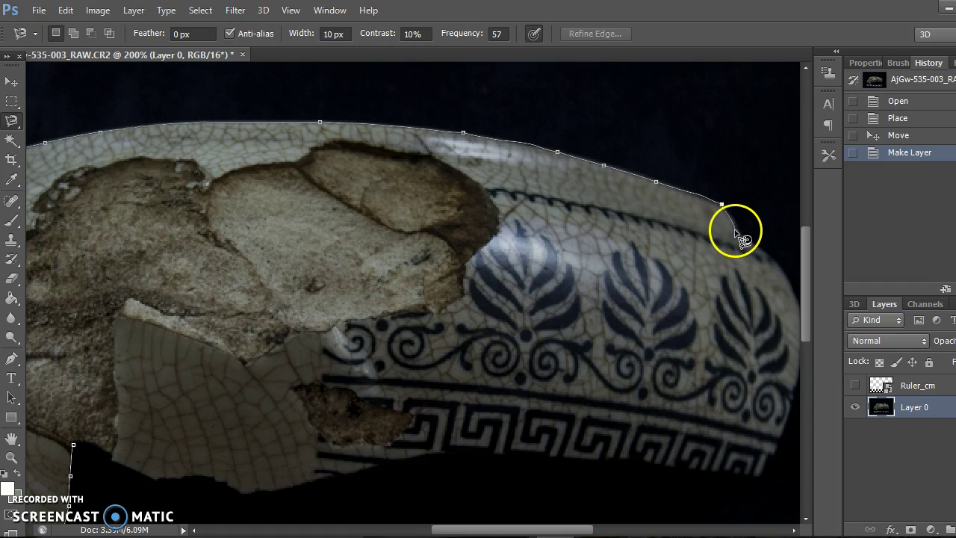
# - Carry the lasso outline over the right shoulder and down the curved right end to the sherd's lower-right corner
pyautogui.click(737, 220)
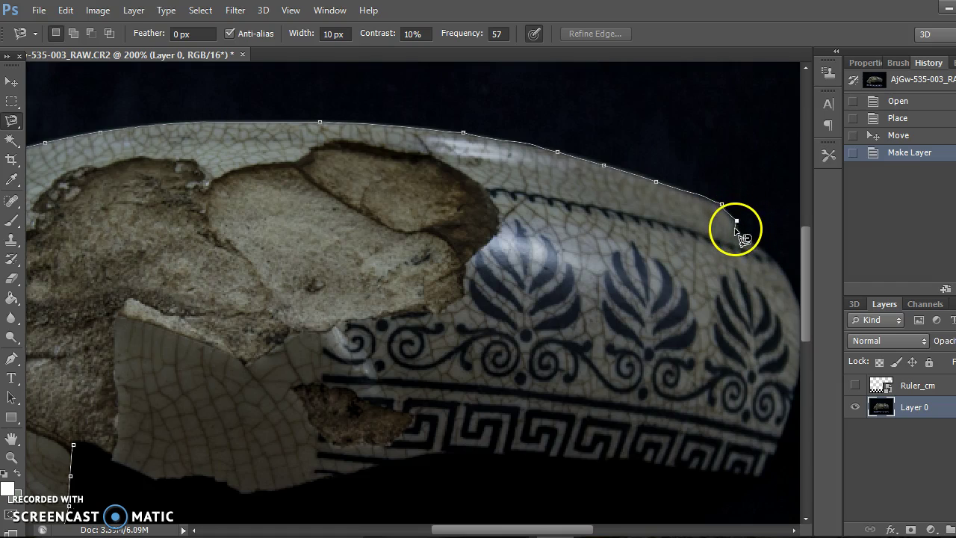
pyautogui.click(738, 232)
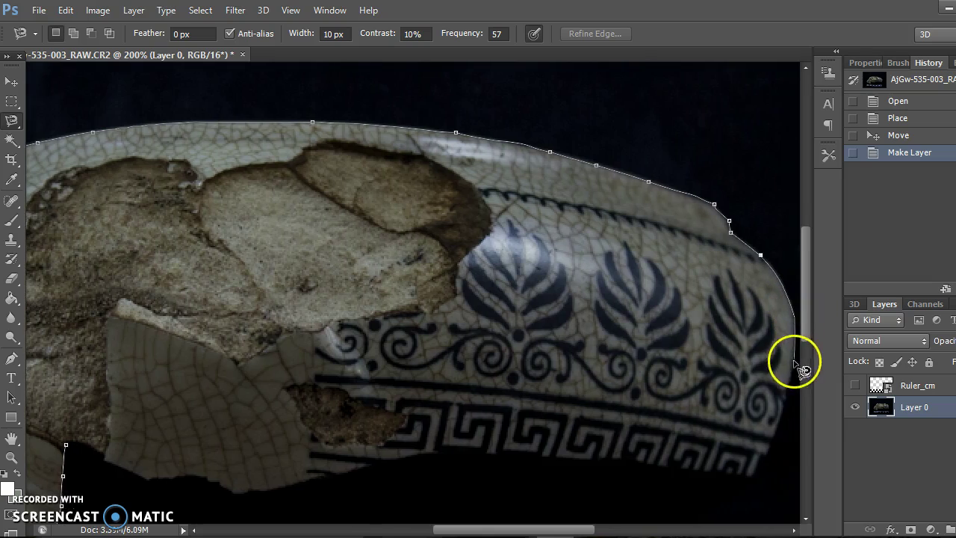
pyautogui.click(768, 457)
pyautogui.click(760, 454)
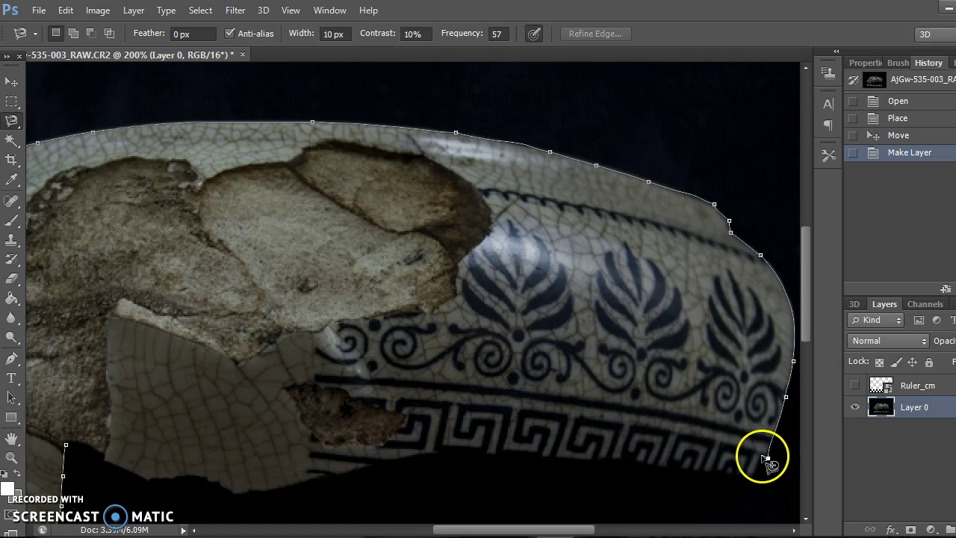
pyautogui.click(755, 475)
pyautogui.click(750, 478)
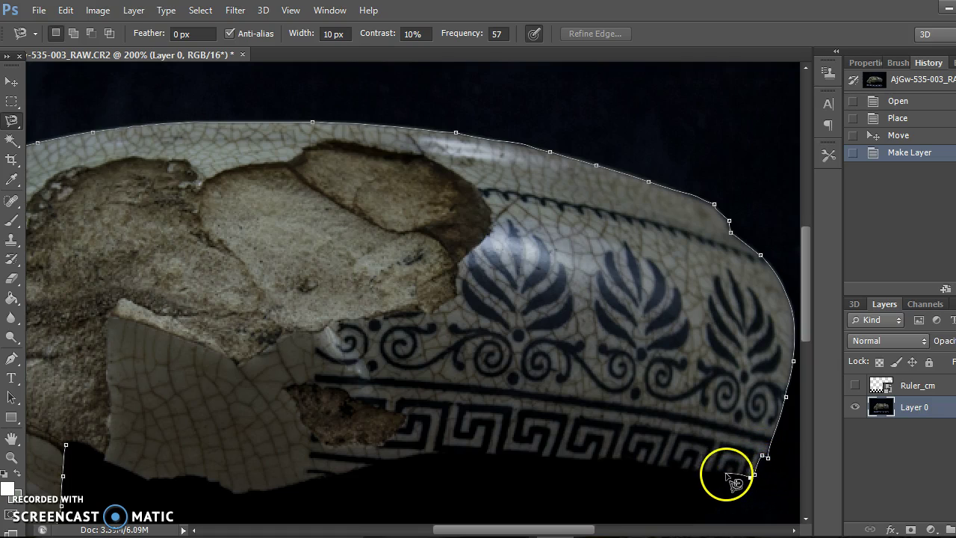
# - Trace the sherd's bottom edge from the lower-right corner beneath the right half of the Greek key band, placing closely spaced anchors
pyautogui.click(741, 475)
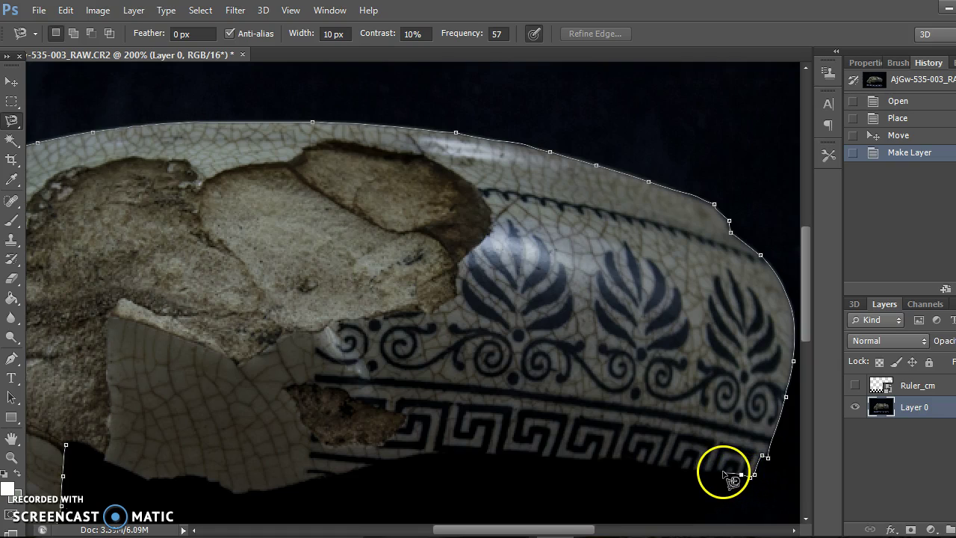
pyautogui.click(723, 472)
pyautogui.click(699, 472)
pyautogui.click(680, 467)
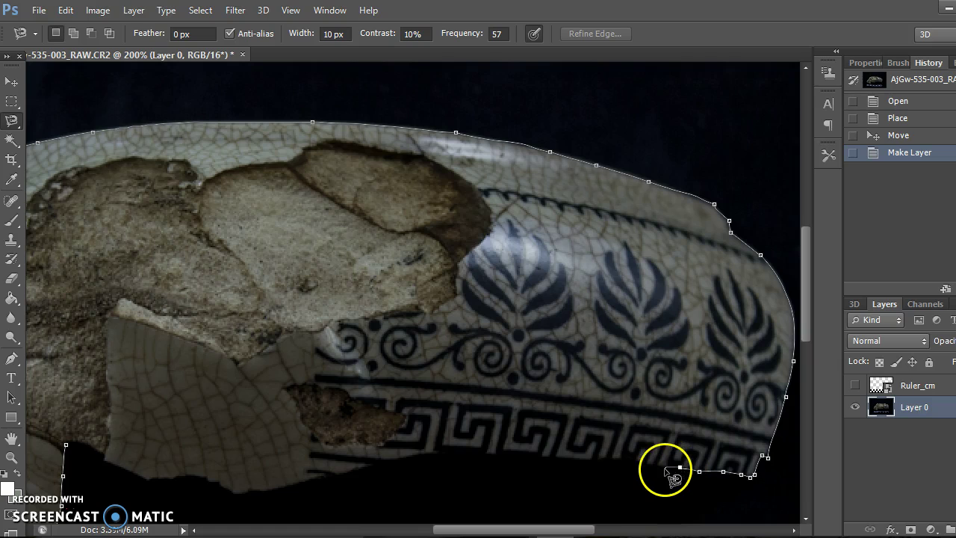
pyautogui.click(644, 465)
pyautogui.click(629, 463)
pyautogui.click(620, 462)
pyautogui.click(605, 460)
pyautogui.click(591, 461)
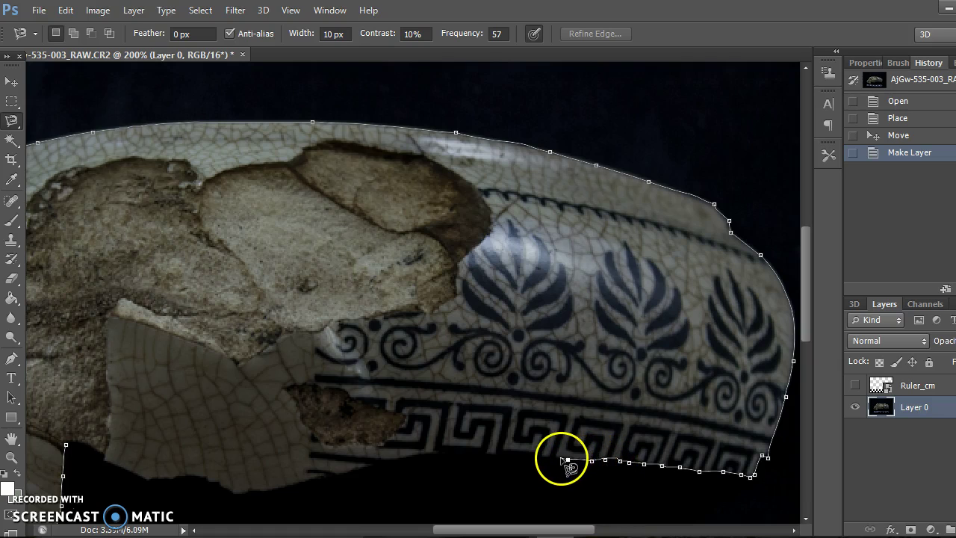
# - Continue the lasso outline along the bottom edge beneath the left half of the Greek key band, placing closely spaced anchors
pyautogui.click(505, 452)
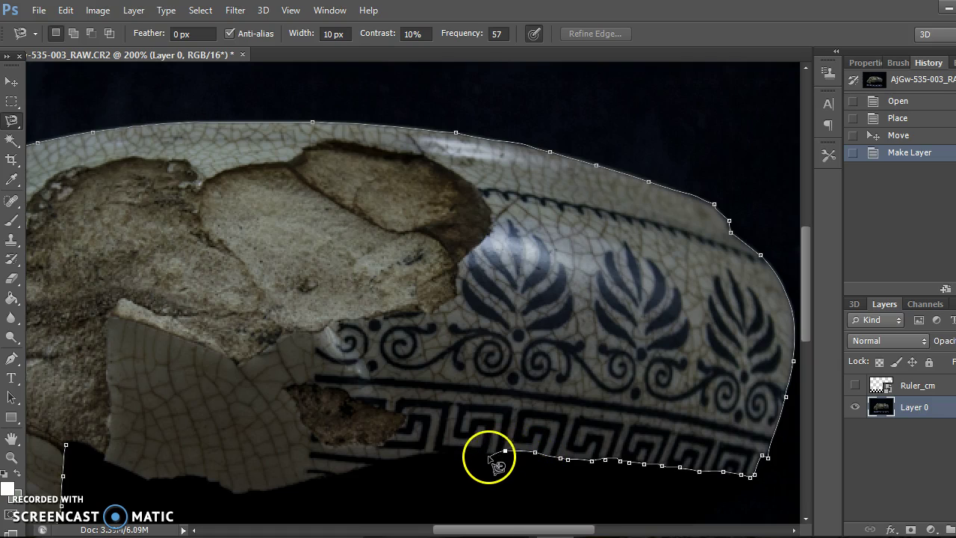
pyautogui.click(486, 451)
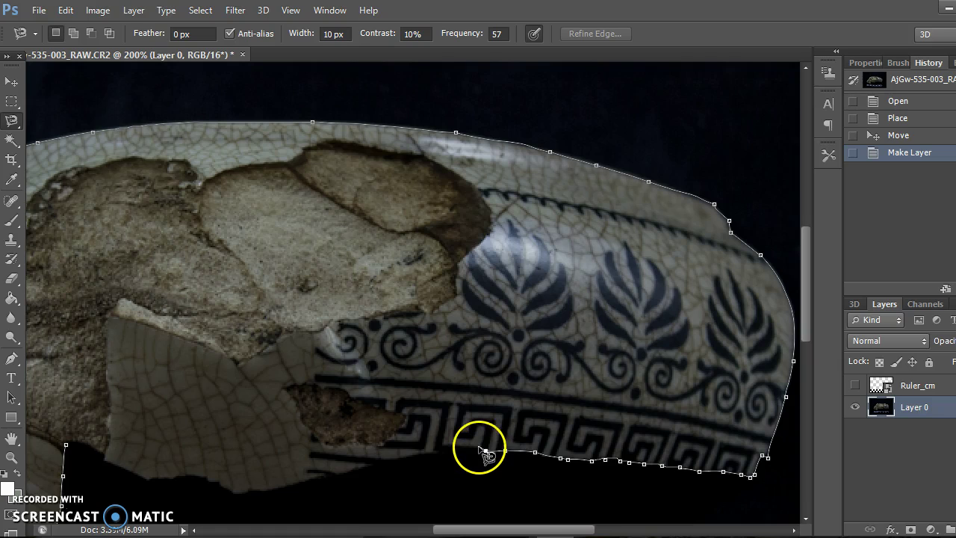
pyautogui.click(470, 448)
pyautogui.click(455, 448)
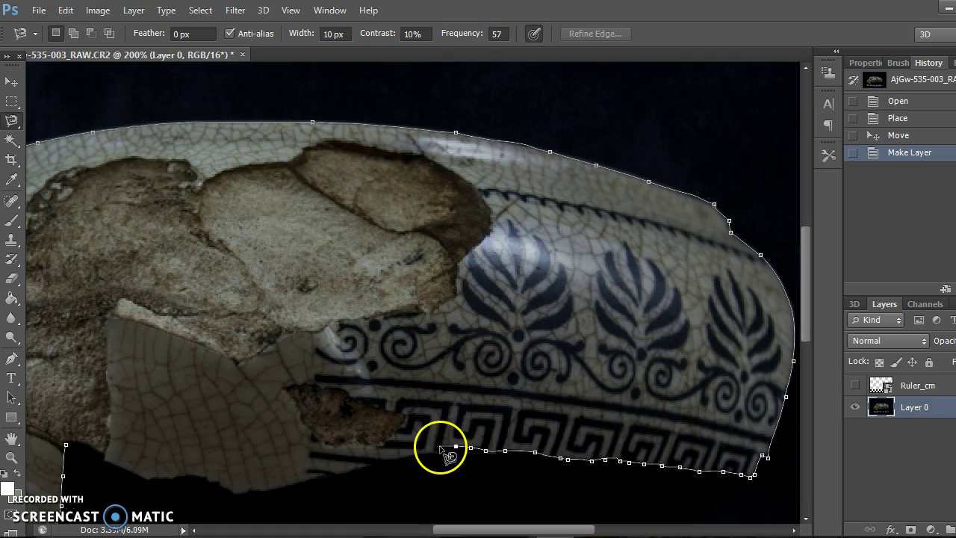
pyautogui.click(442, 451)
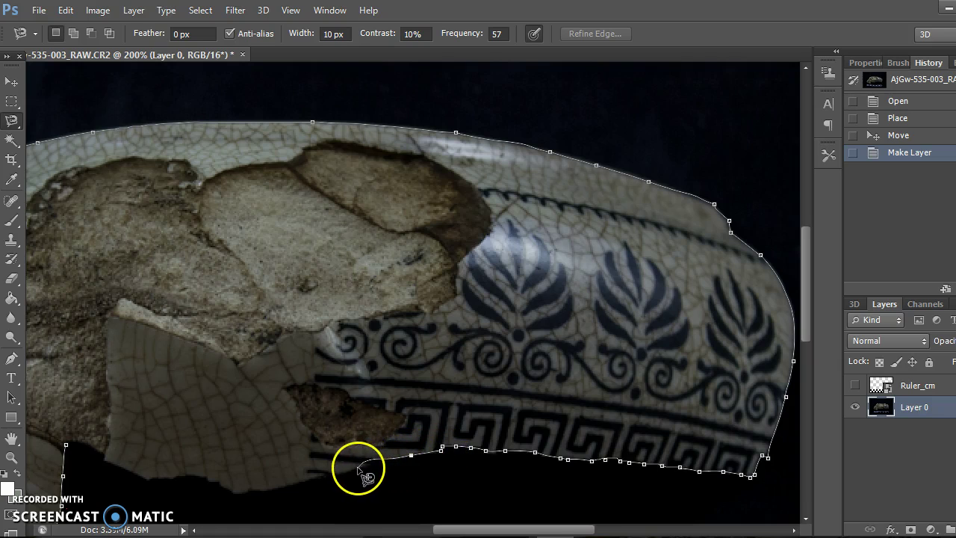
# - Carry the lasso outline past the left end of the key band to the lowest point of the plain crackled fragment
pyautogui.click(410, 454)
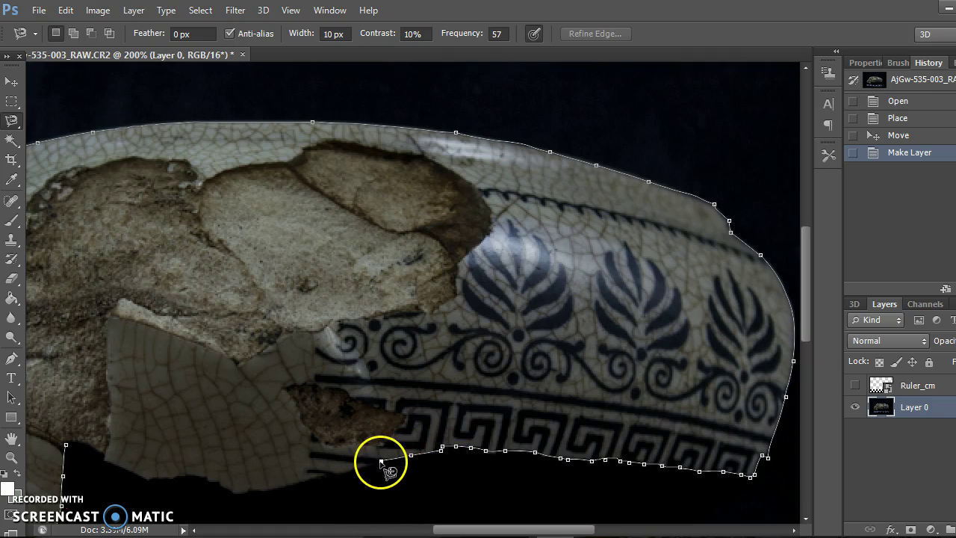
pyautogui.click(370, 467)
pyautogui.click(351, 470)
pyautogui.click(330, 476)
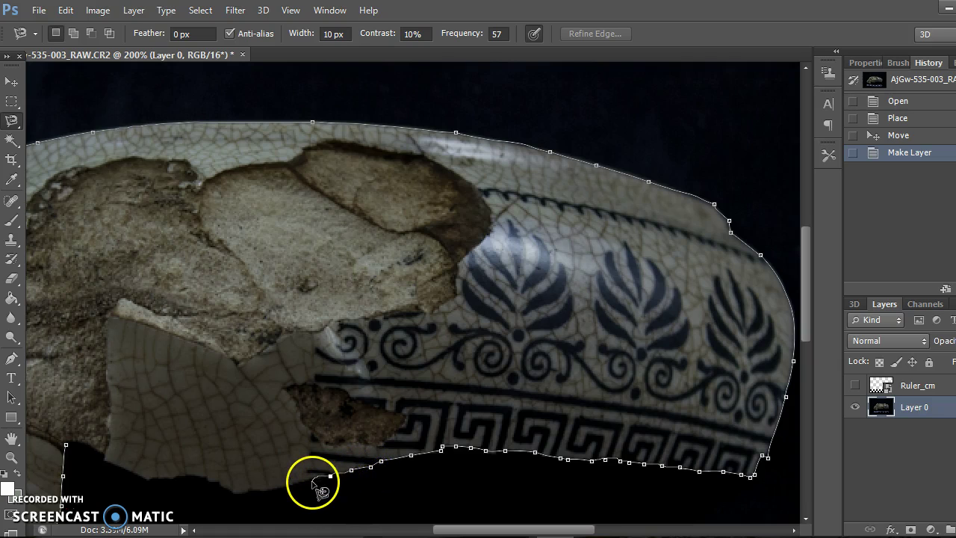
pyautogui.click(304, 483)
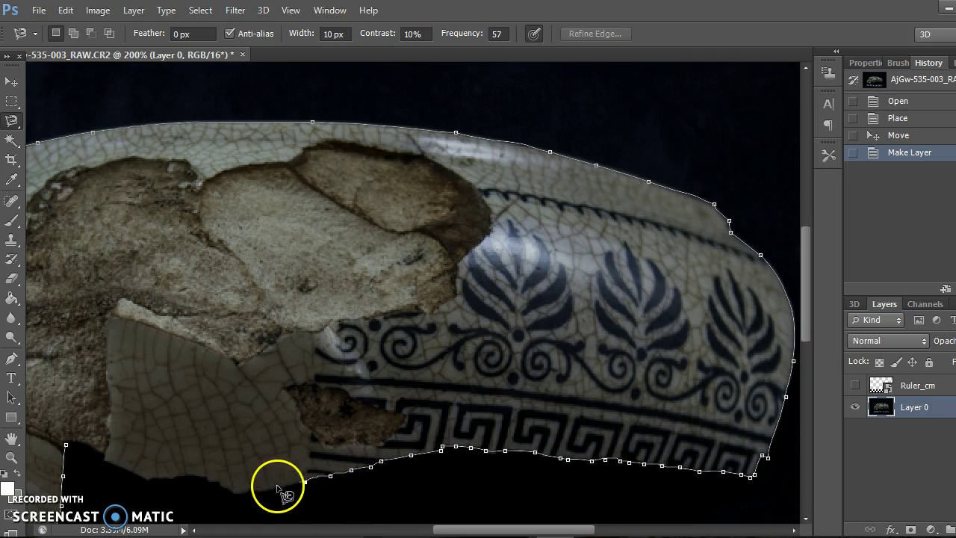
pyautogui.click(238, 493)
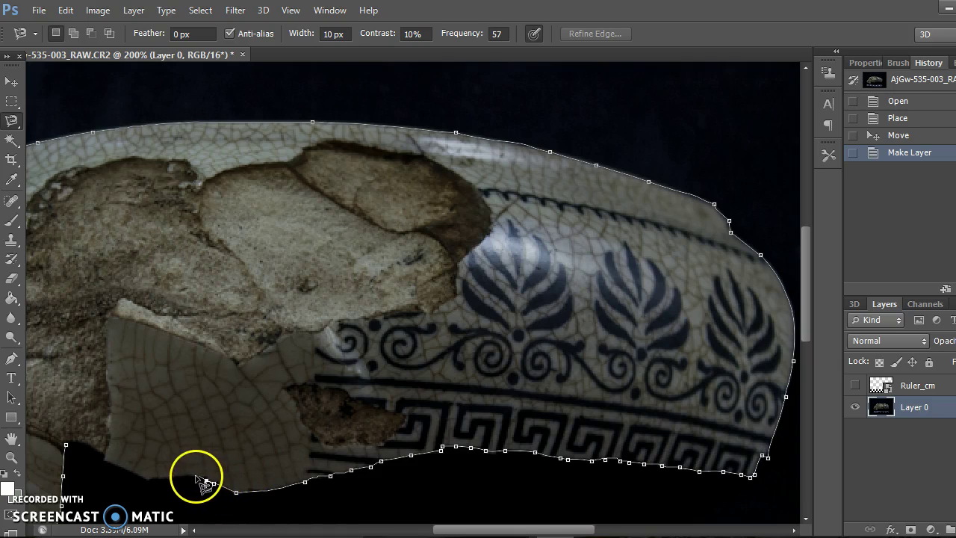
# - Trace the rest of the plain fragment's lower edge and close the lasso outline at its starting anchor
pyautogui.click(149, 481)
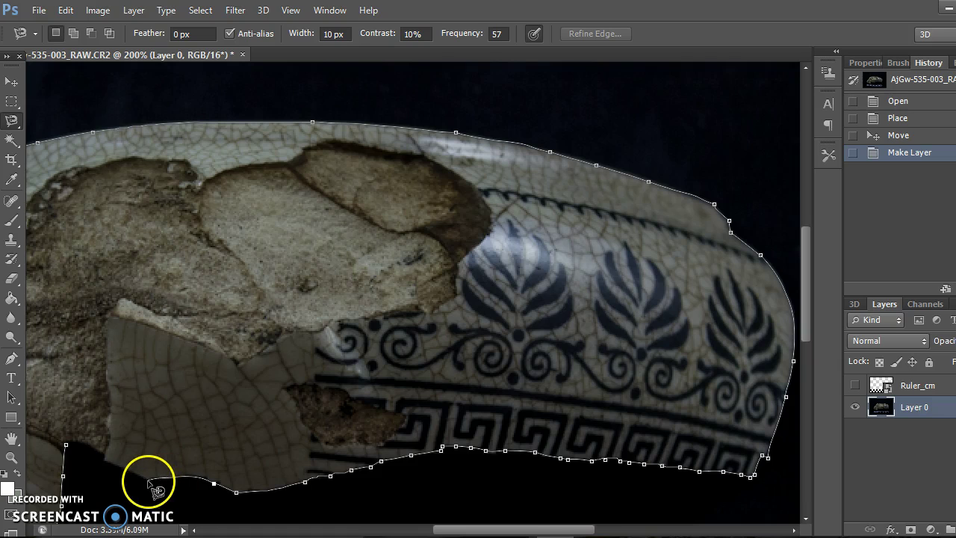
pyautogui.click(103, 452)
pyautogui.click(76, 444)
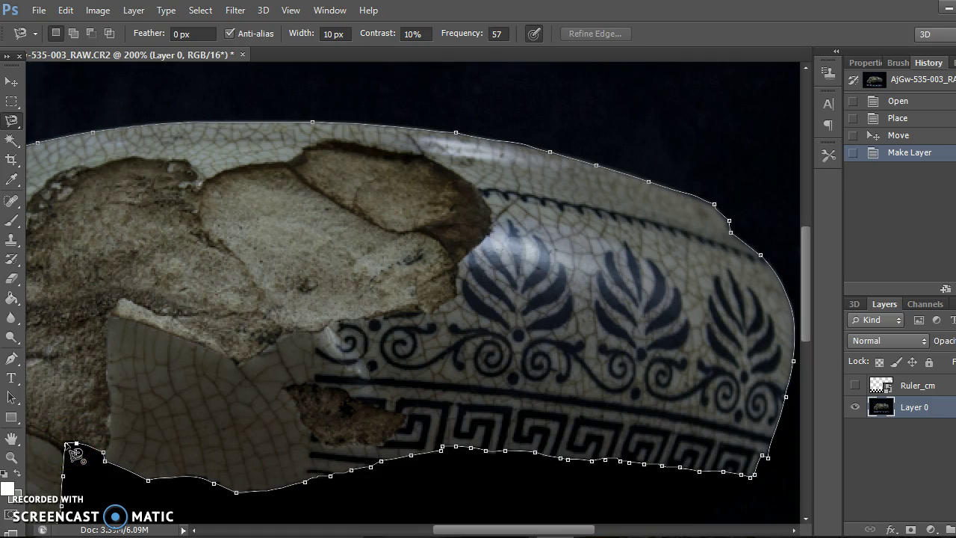
pyautogui.click(75, 454)
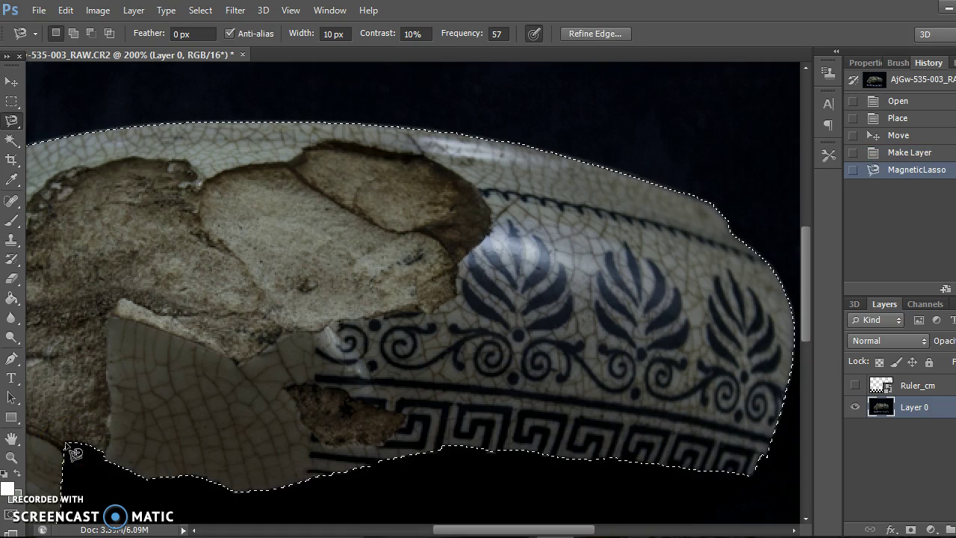
# - Bring the whole sherd into view at 100% and open Refine Edge for its selection
pyautogui.click(11, 457)
pyautogui.click(73, 35)
pyautogui.click(242, 315)
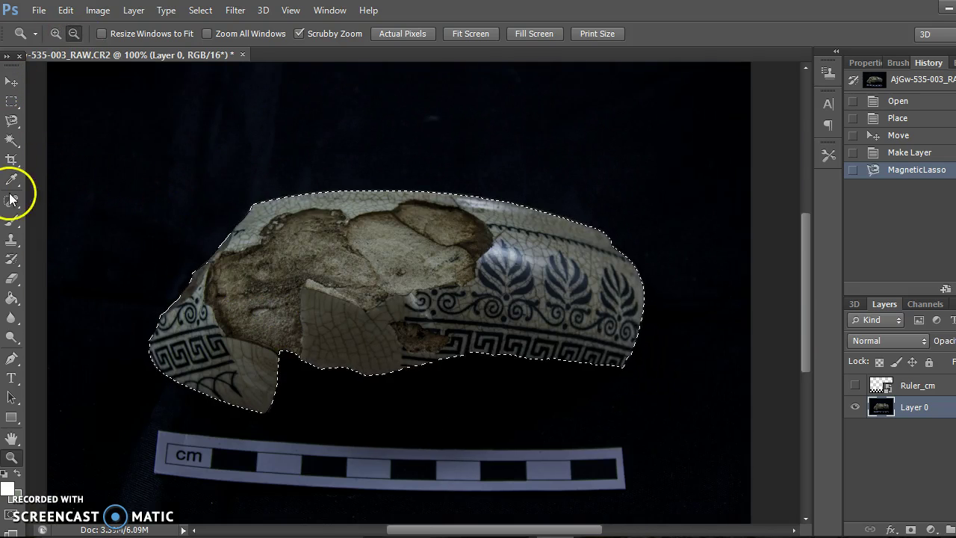
pyautogui.click(12, 120)
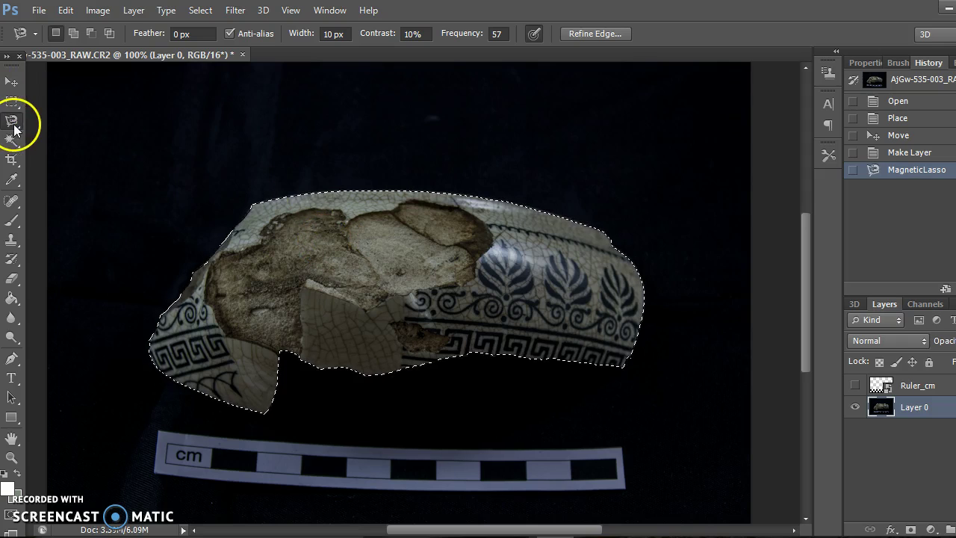
pyautogui.rightClick(365, 263)
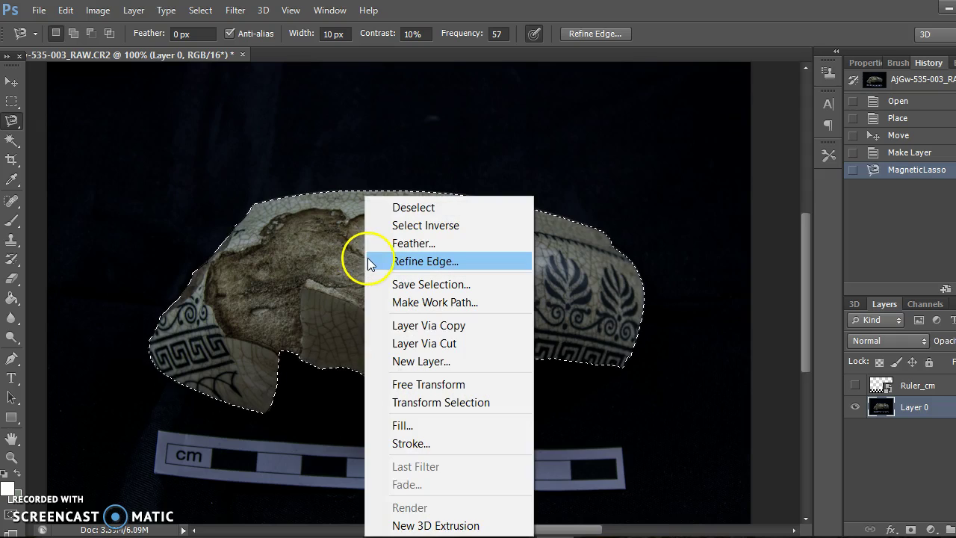
pyautogui.click(373, 261)
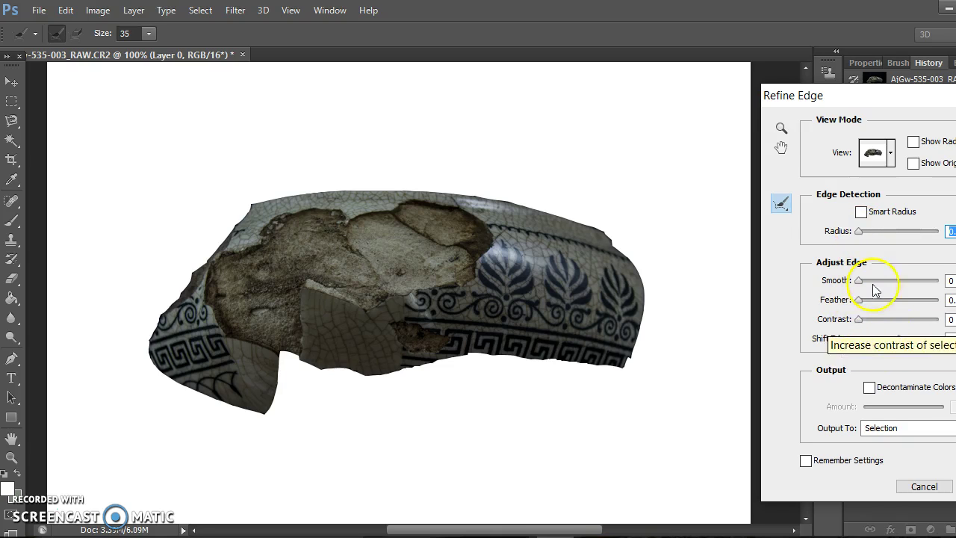
# - Shift the selection edge outward, apply a small edge detection radius and set Smooth to 7
pyautogui.moveTo(901, 339); pyautogui.dragTo(921, 341)
pyautogui.moveTo(866, 231); pyautogui.dragTo(903, 237)
pyautogui.moveTo(899, 234); pyautogui.dragTo(865, 235)
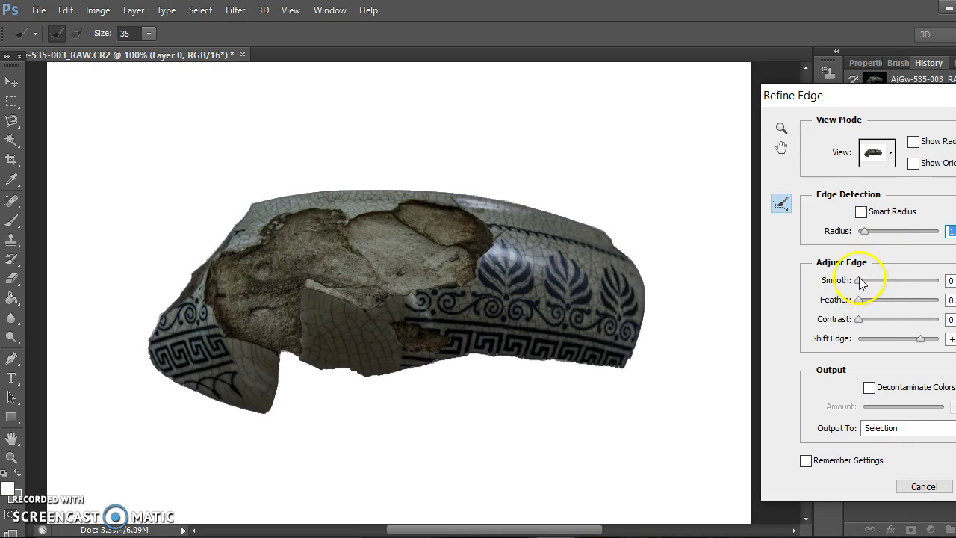
pyautogui.moveTo(864, 281); pyautogui.dragTo(874, 282)
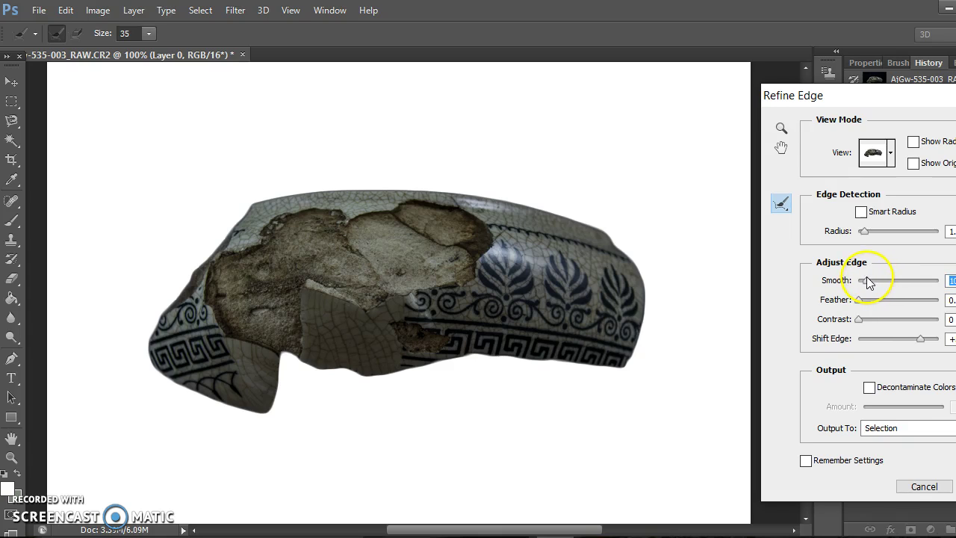
pyautogui.moveTo(871, 278); pyautogui.dragTo(864, 277)
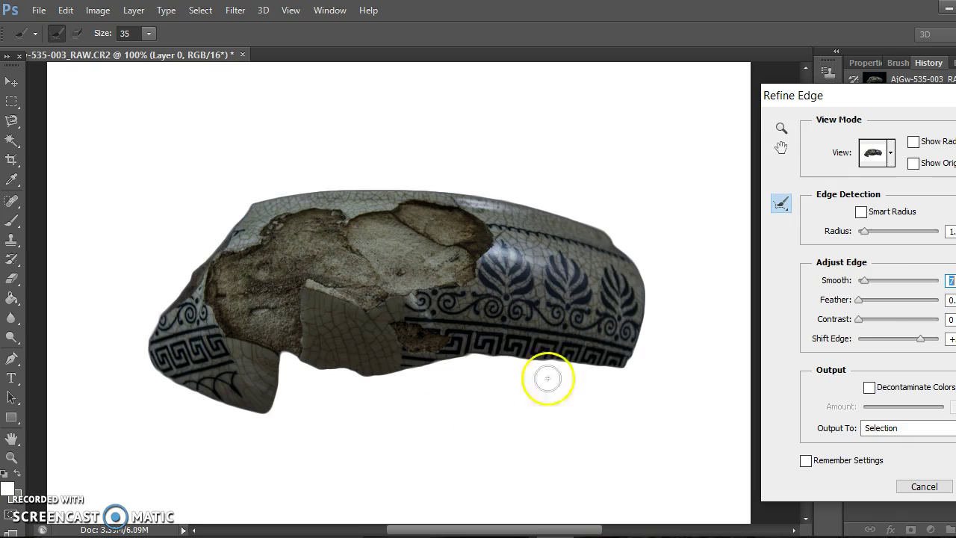
# - Try feathering the edge and reset it to 0, then shift the edge slightly further outward and apply the refinement
pyautogui.click(872, 300)
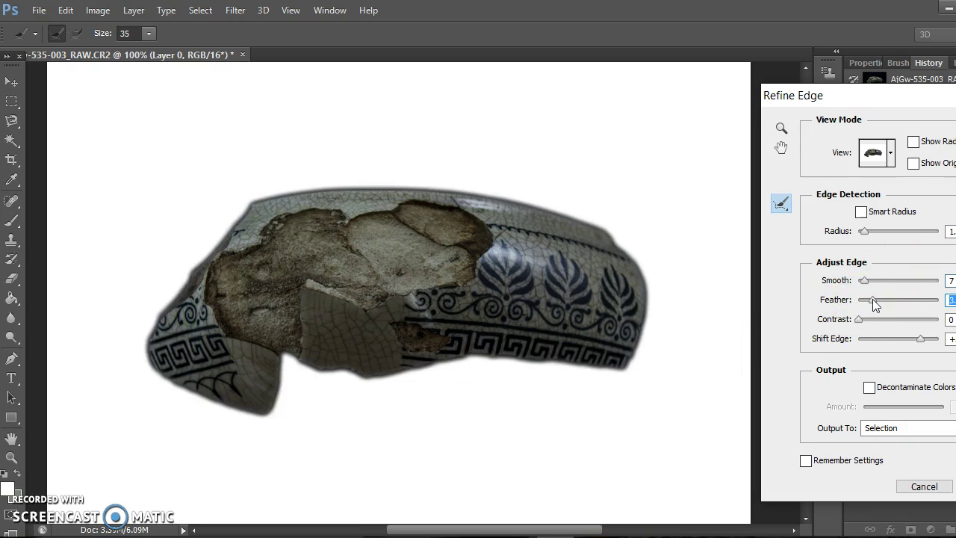
pyautogui.moveTo(872, 299); pyautogui.dragTo(855, 324)
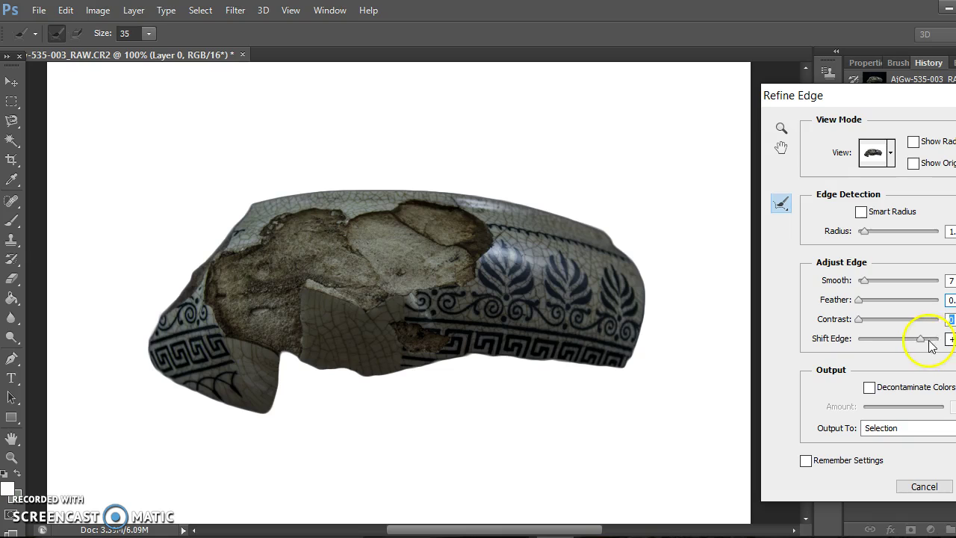
pyautogui.moveTo(918, 342)
pyautogui.mouseDown()
pyautogui.moveTo(904, 345)
pyautogui.moveTo(930, 340)
pyautogui.mouseUp()
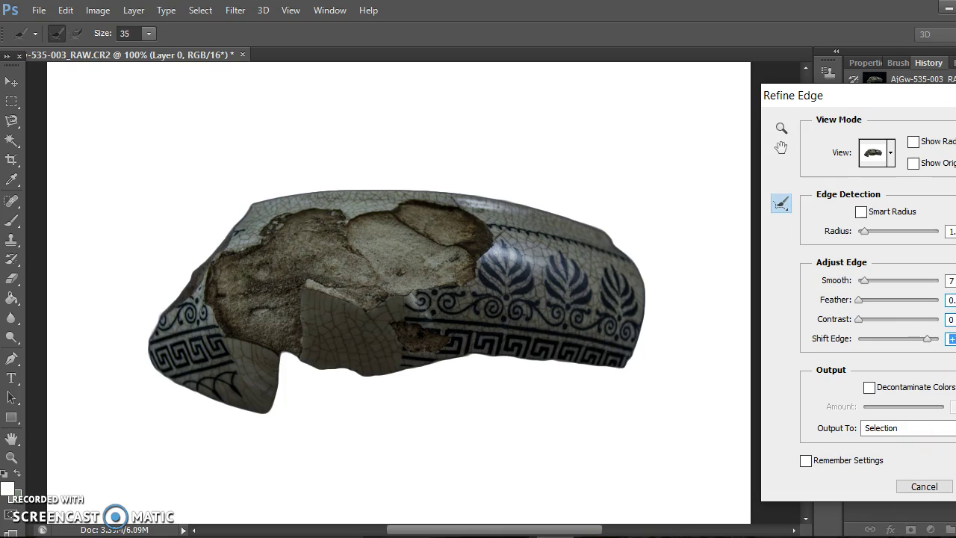
pyautogui.press('Return')
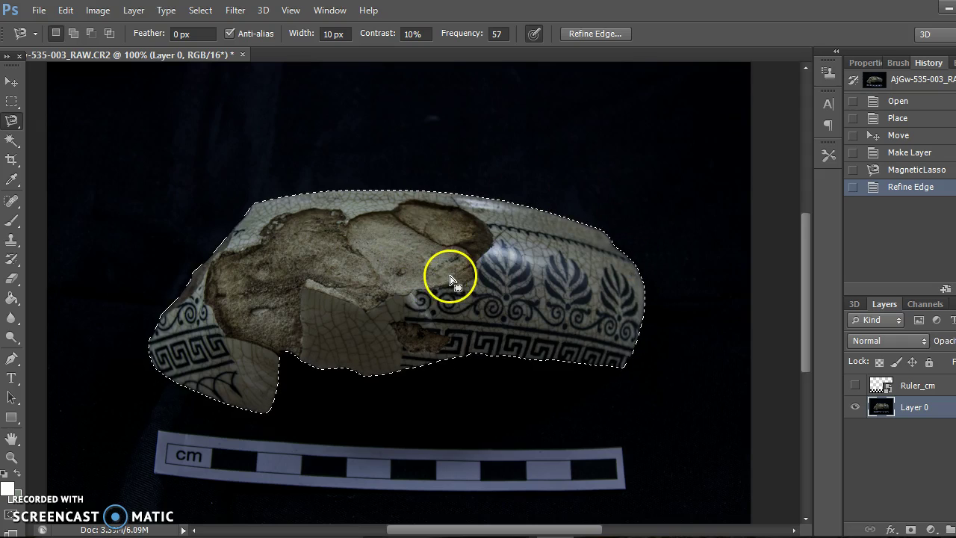
# - Invert the selection to the background and fill it with black in Normal mode at 100% opacity
pyautogui.rightClick(387, 273)
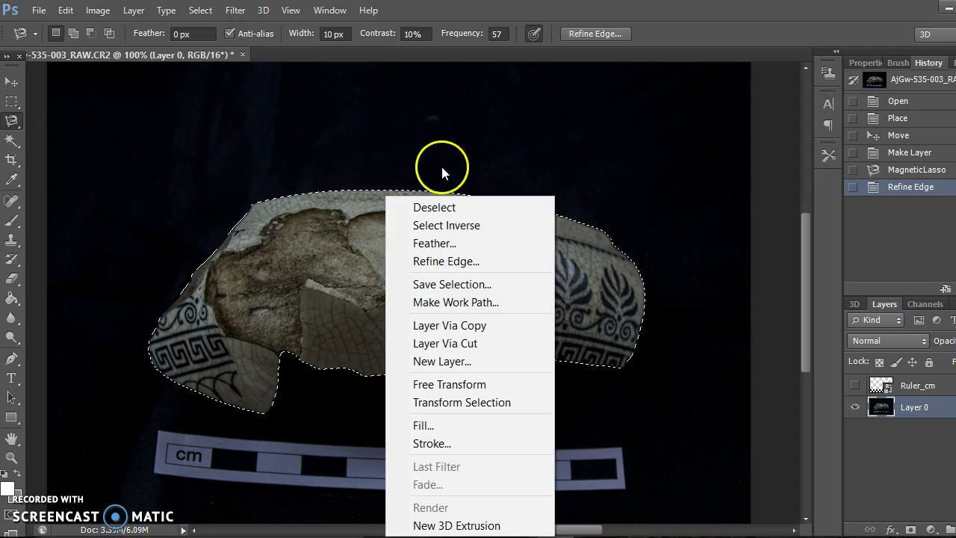
pyautogui.click(464, 226)
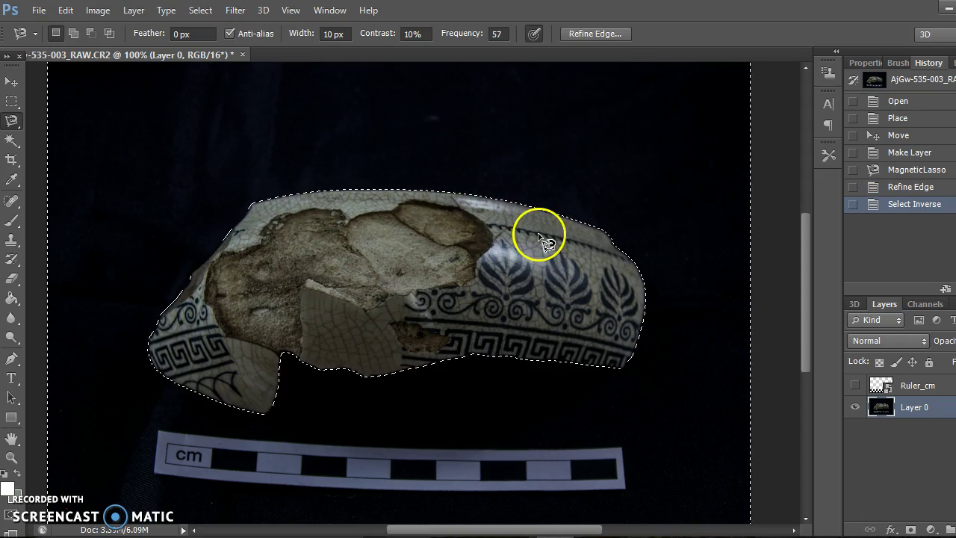
pyautogui.rightClick(647, 205)
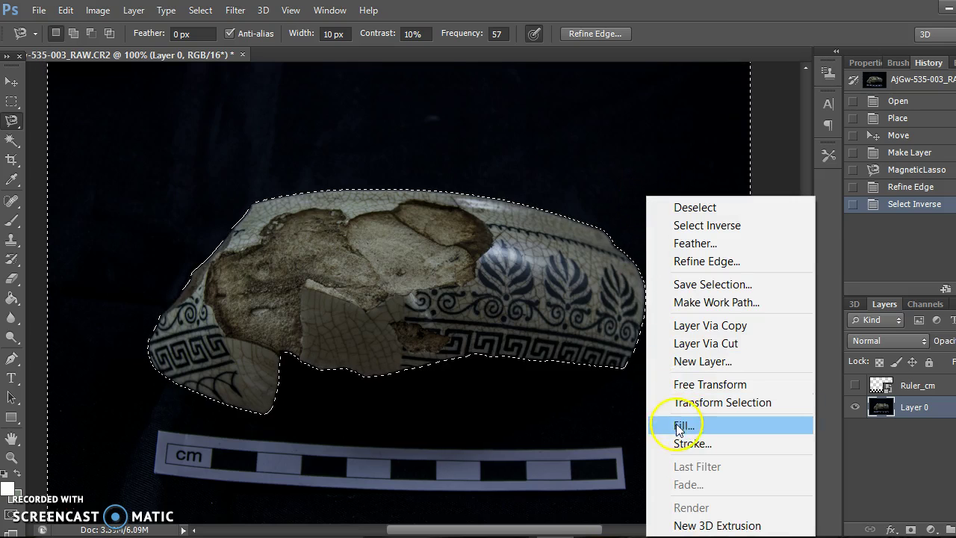
pyautogui.click(705, 431)
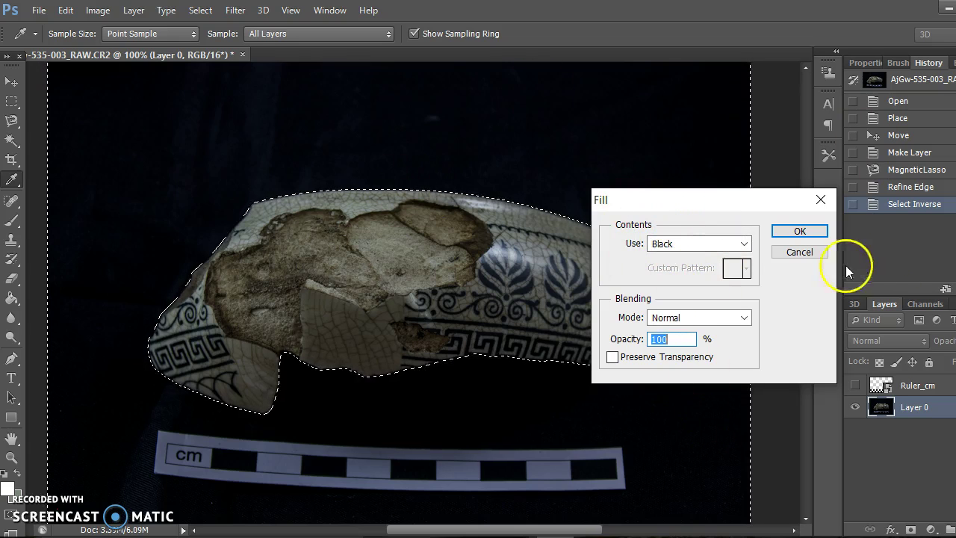
pyautogui.click(746, 244)
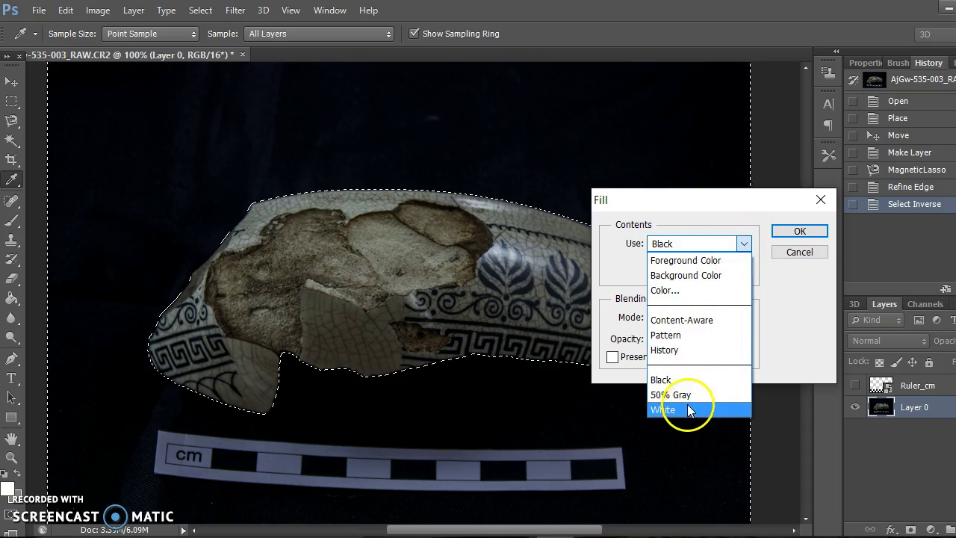
pyautogui.click(823, 286)
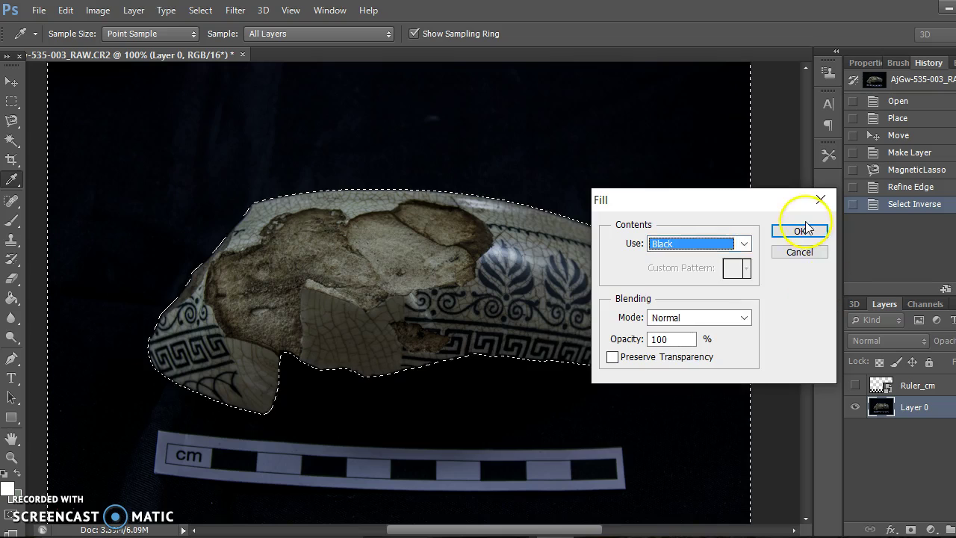
pyautogui.click(765, 294)
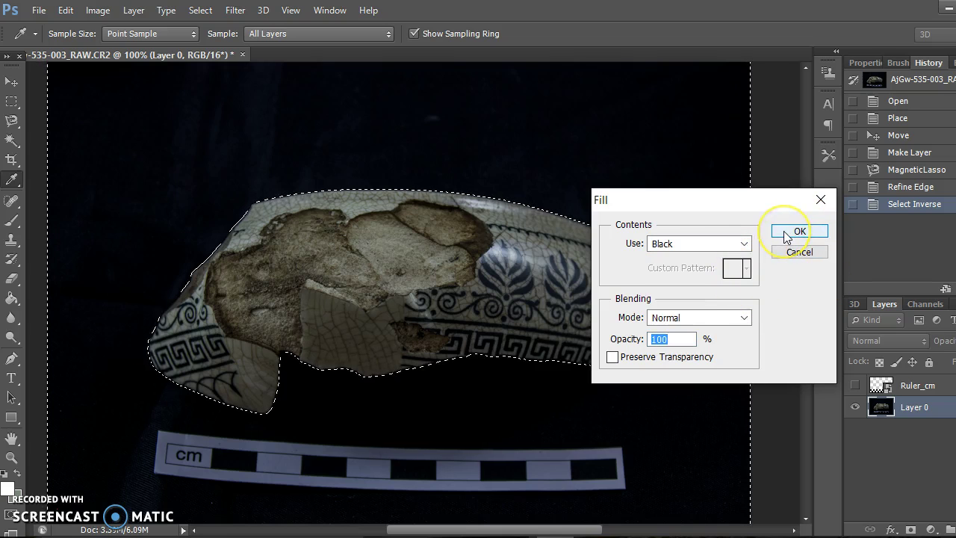
pyautogui.click(786, 237)
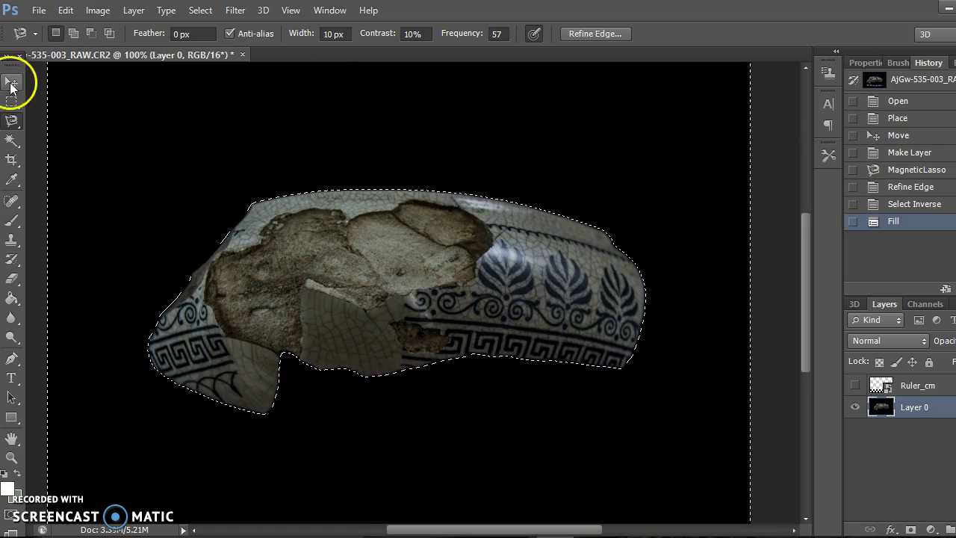
pyautogui.rightClick(347, 193)
pyautogui.click(359, 205)
pyautogui.scroll(-2, 668, 425)
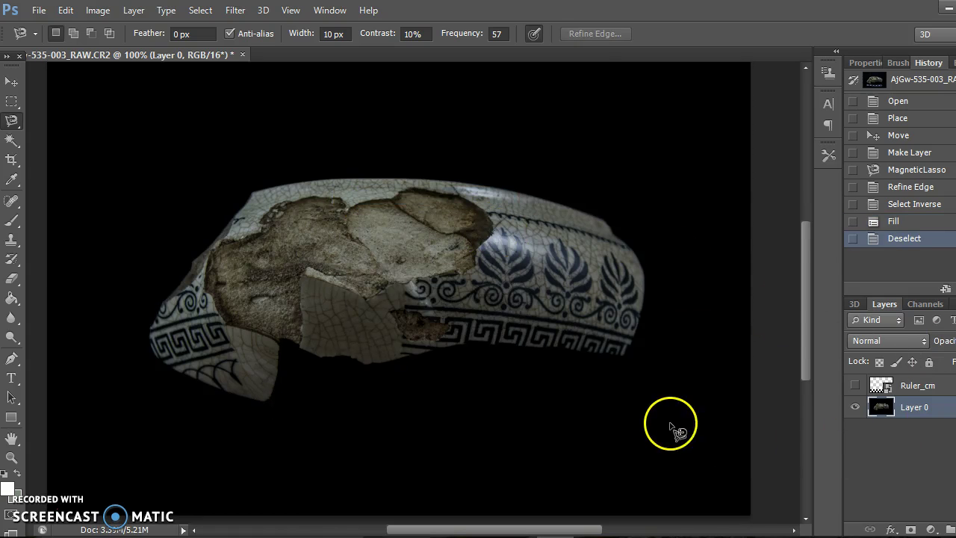
pyautogui.scroll(2, 643, 407)
pyautogui.click(192, 261)
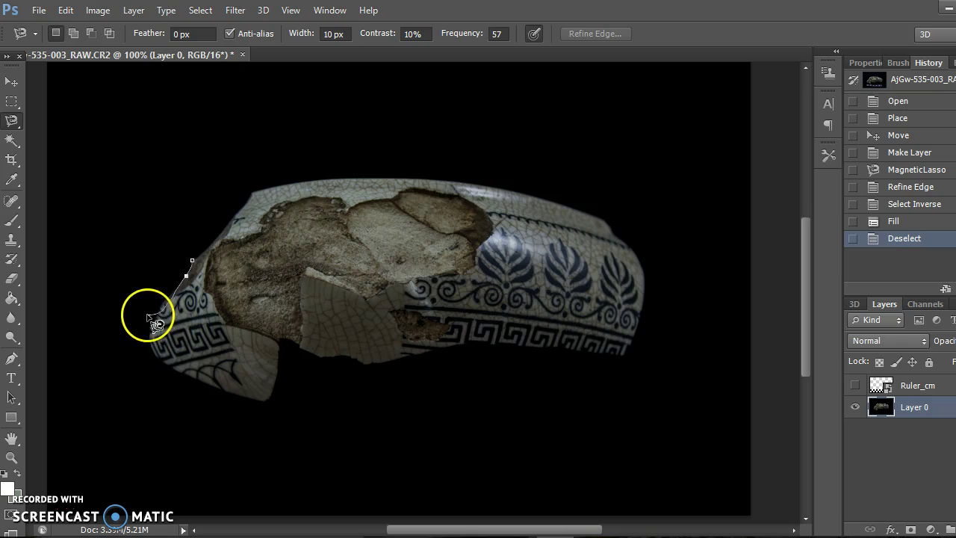
pyautogui.click(66, 9)
pyautogui.click(96, 30)
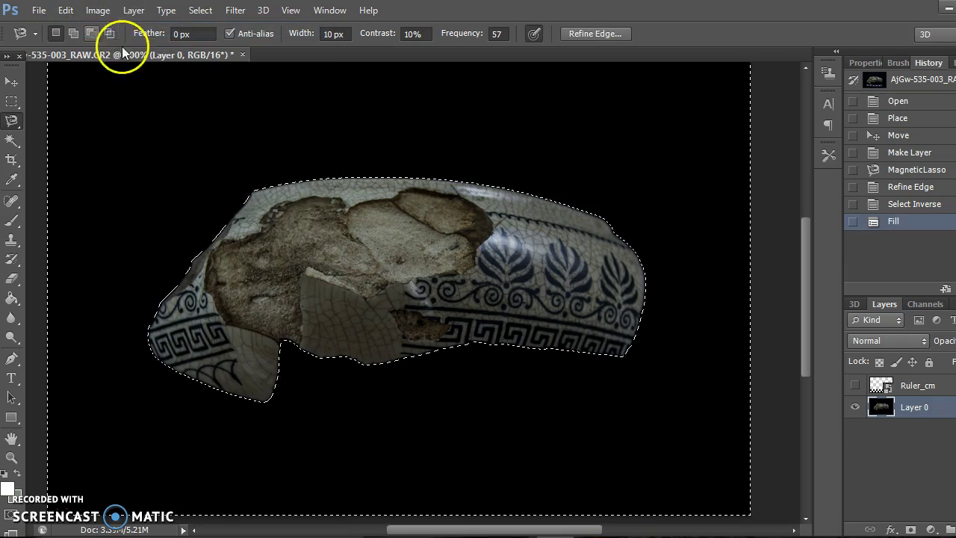
# - Invert the selection back to the sherd and refine its edge with Smooth set to 21
pyautogui.rightClick(373, 240)
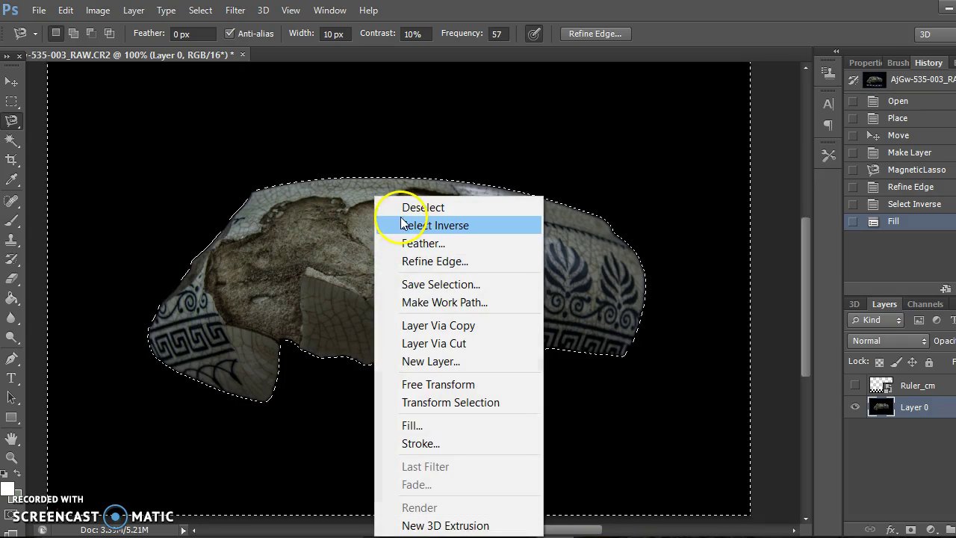
pyautogui.click(399, 222)
pyautogui.rightClick(404, 196)
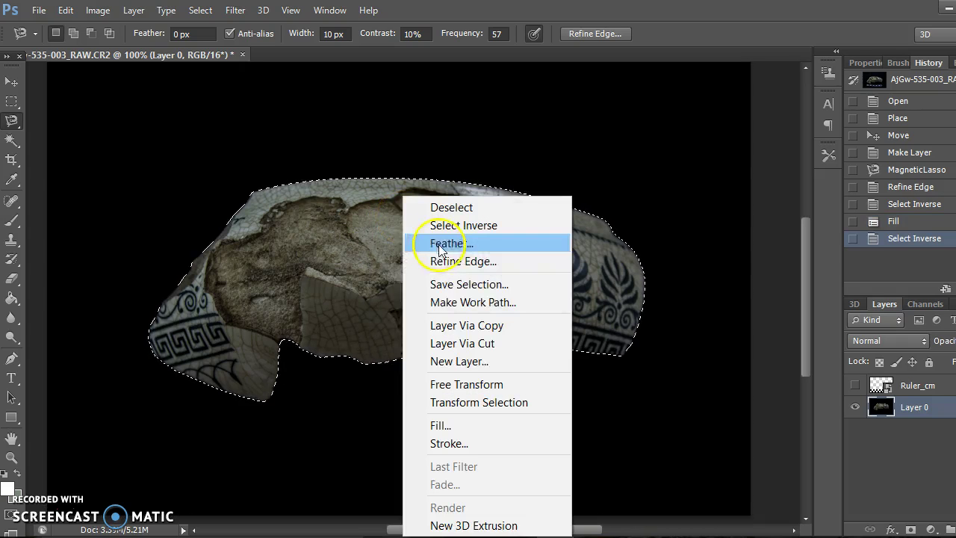
pyautogui.click(471, 261)
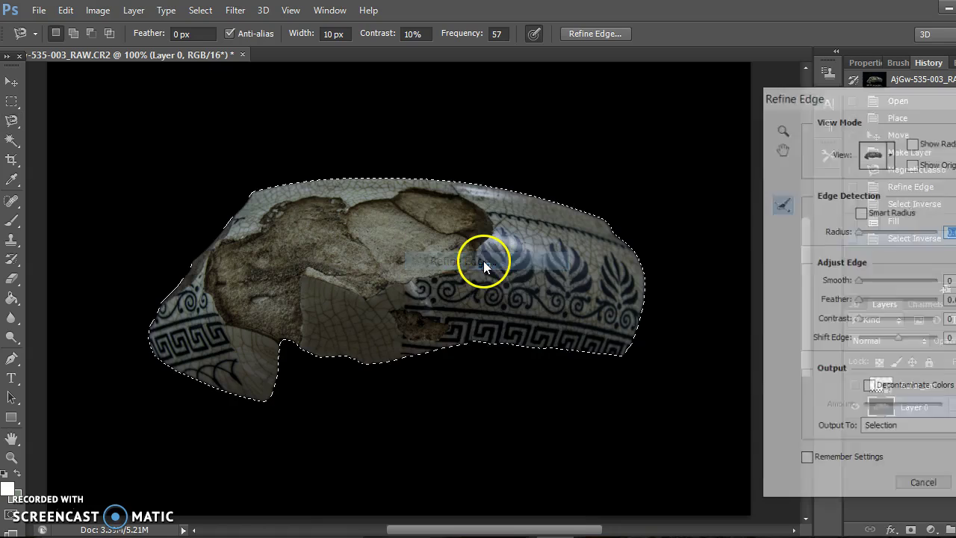
pyautogui.moveTo(859, 280); pyautogui.dragTo(875, 278)
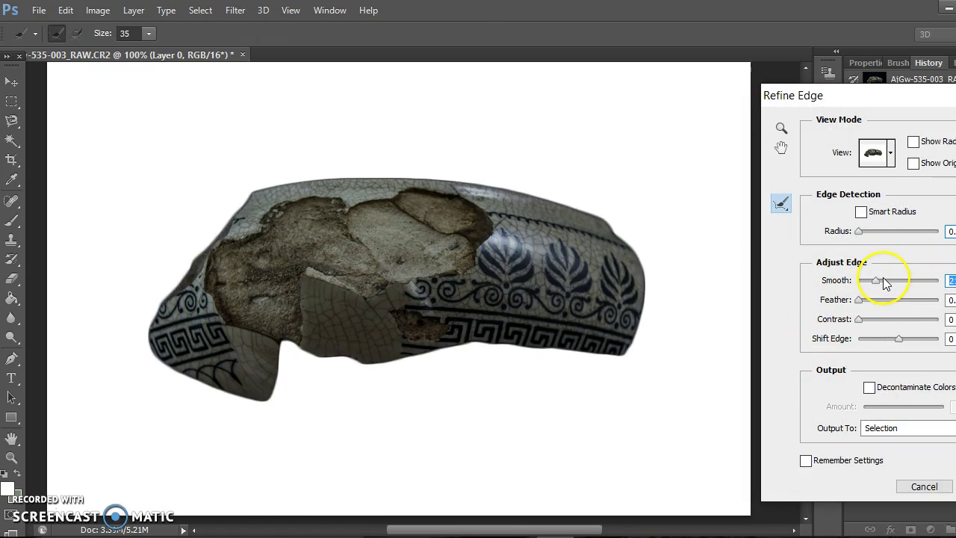
pyautogui.moveTo(849, 93); pyautogui.dragTo(669, 87)
pyautogui.click(808, 481)
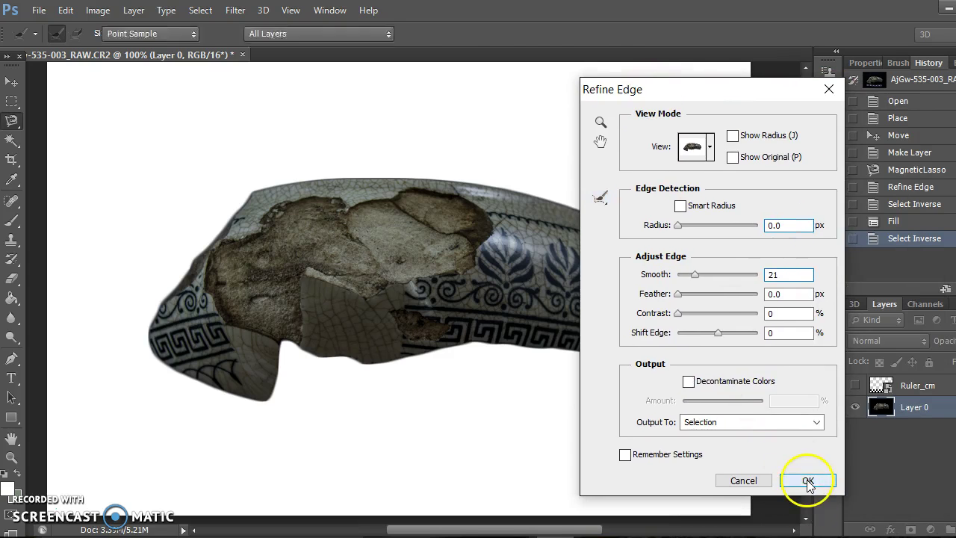
# - Deselect the sherd and show the Ruler_cm layer with the whole image in view
pyautogui.rightClick(404, 208)
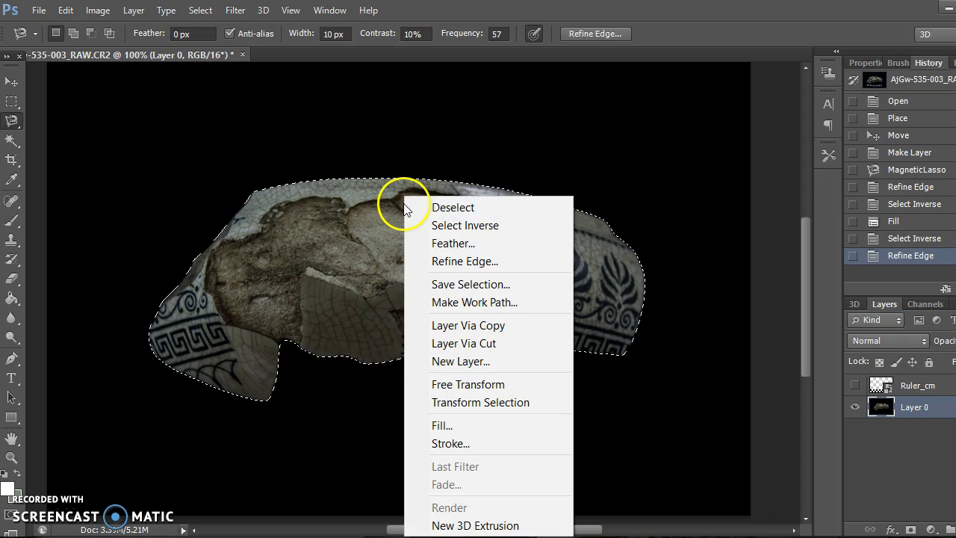
pyautogui.click(418, 205)
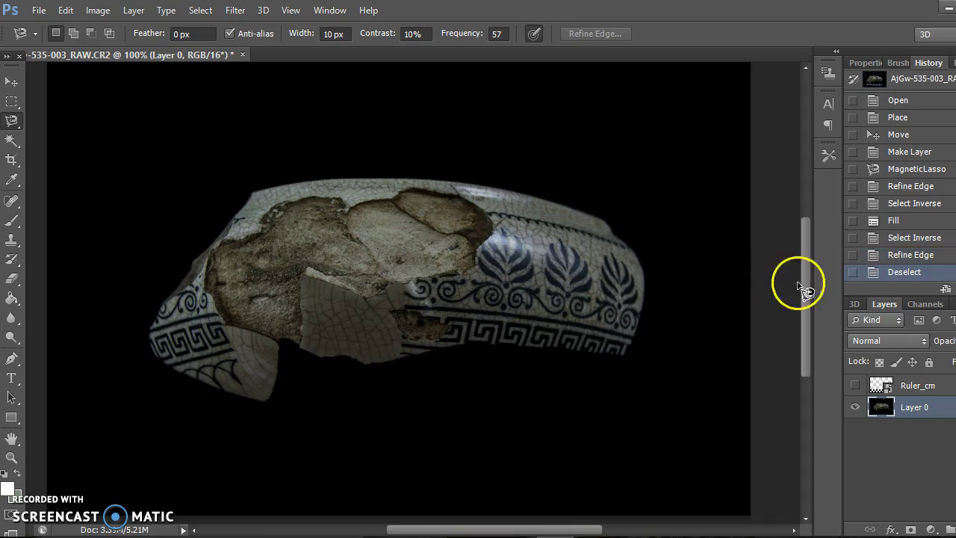
pyautogui.click(13, 459)
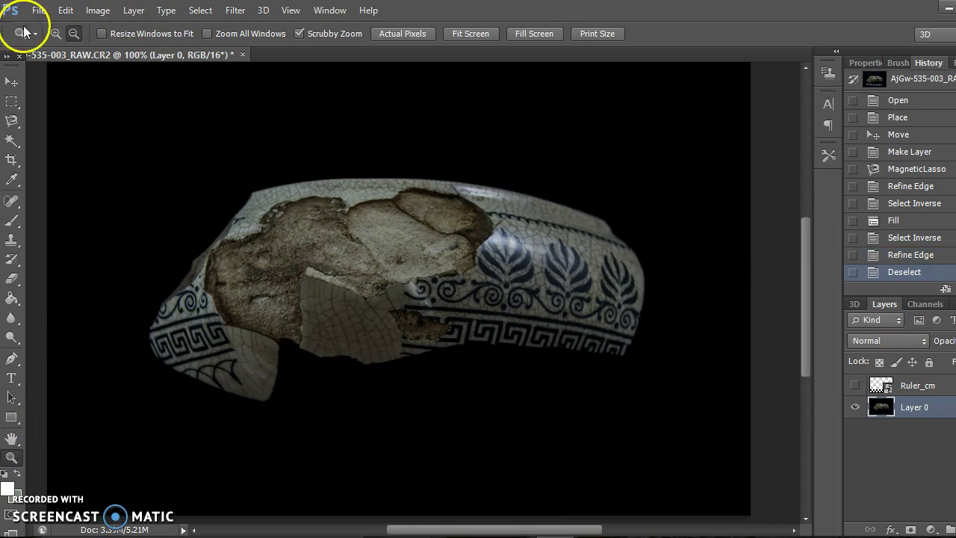
pyautogui.click(282, 394)
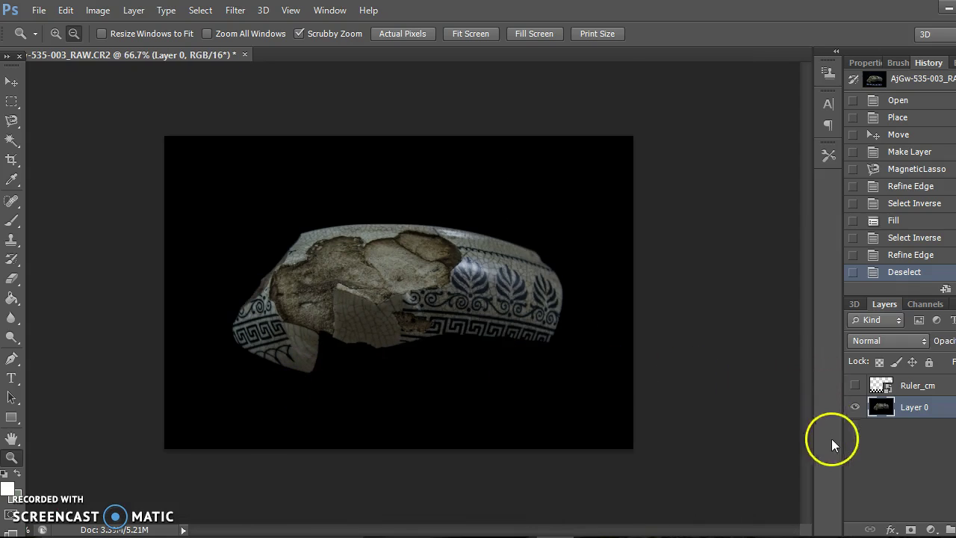
pyautogui.click(855, 386)
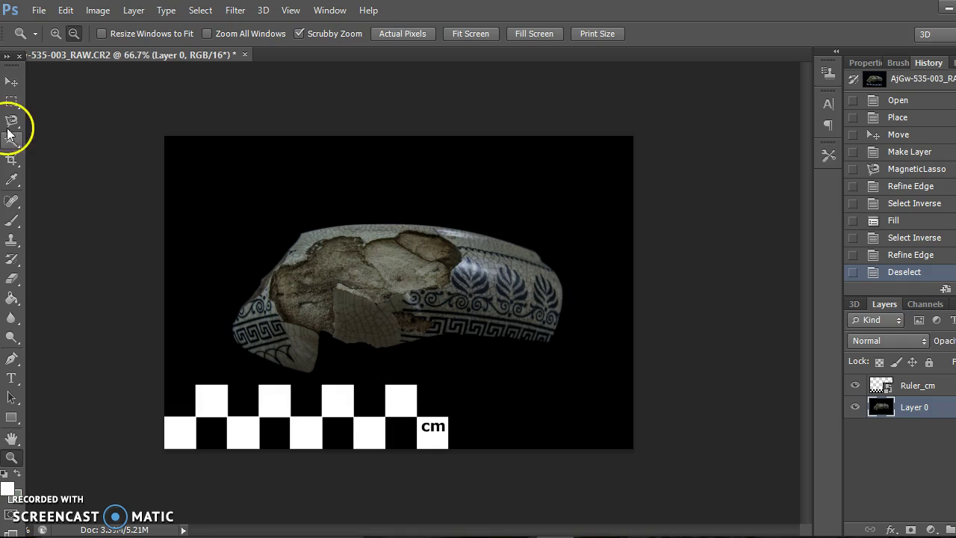
# - Add the label 001 in white 6 pt Arial Regular and move it into the photo's lower-right corner
pyautogui.click(12, 101)
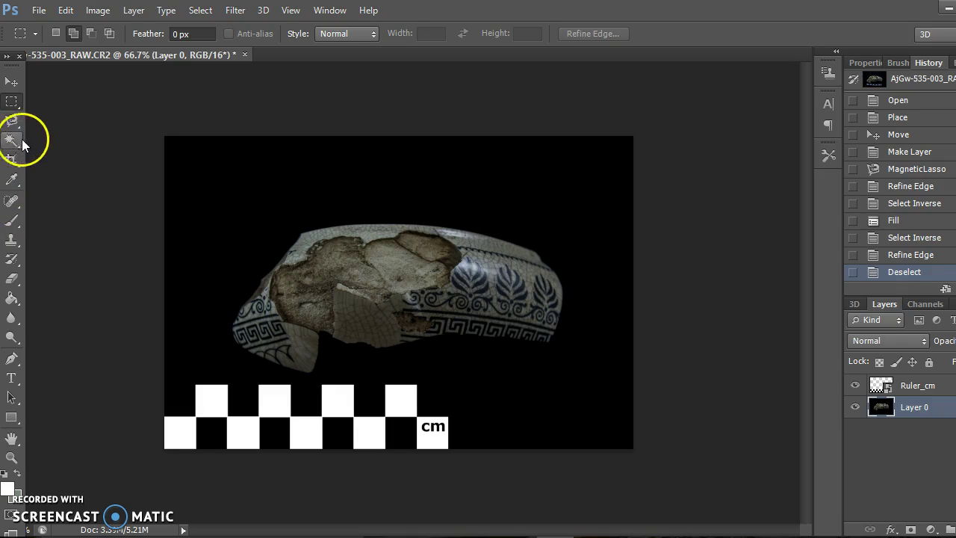
pyautogui.click(14, 377)
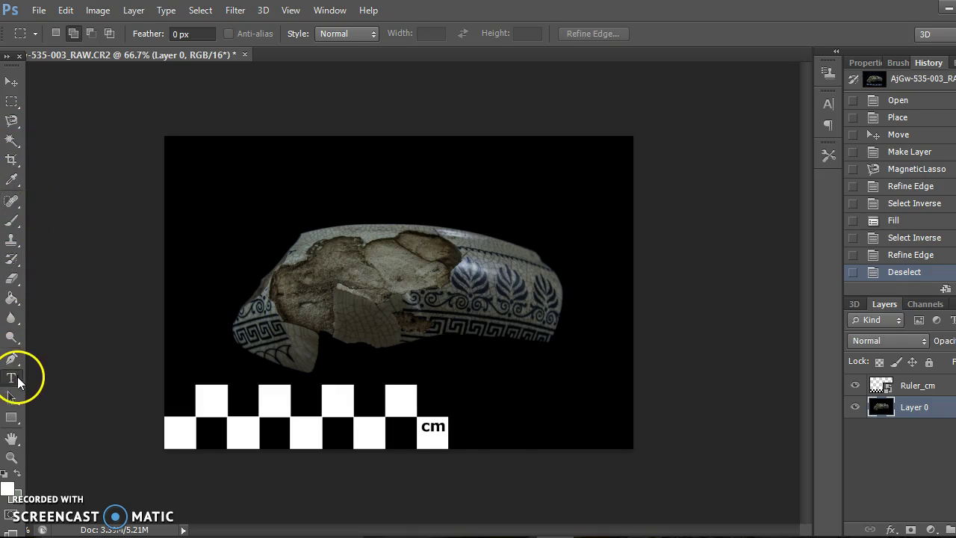
pyautogui.click(496, 414)
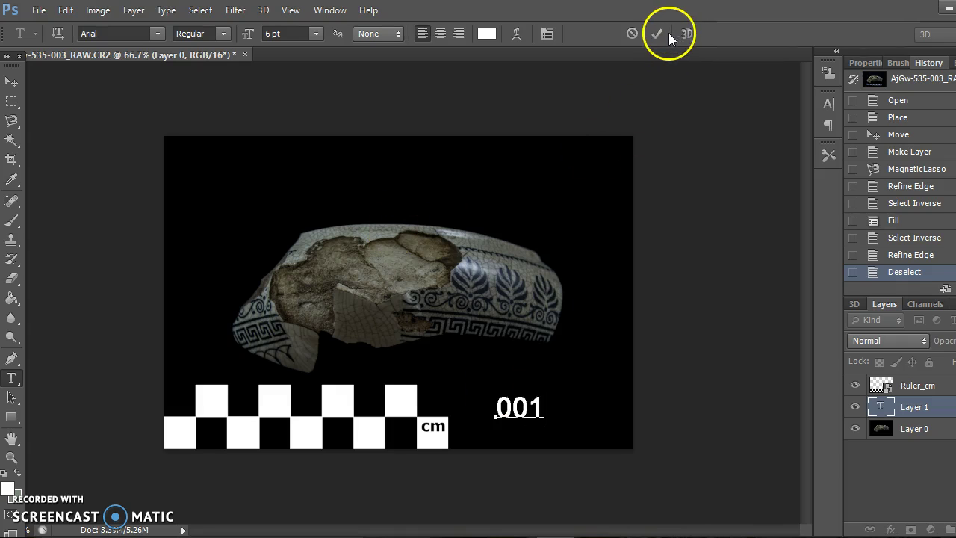
pyautogui.click(658, 34)
pyautogui.click(11, 81)
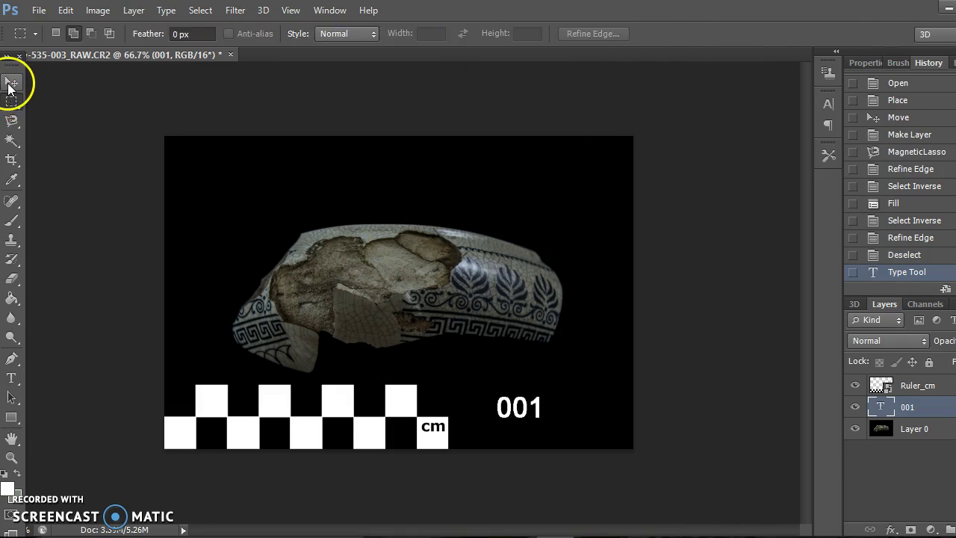
pyautogui.moveTo(540, 416); pyautogui.dragTo(610, 436)
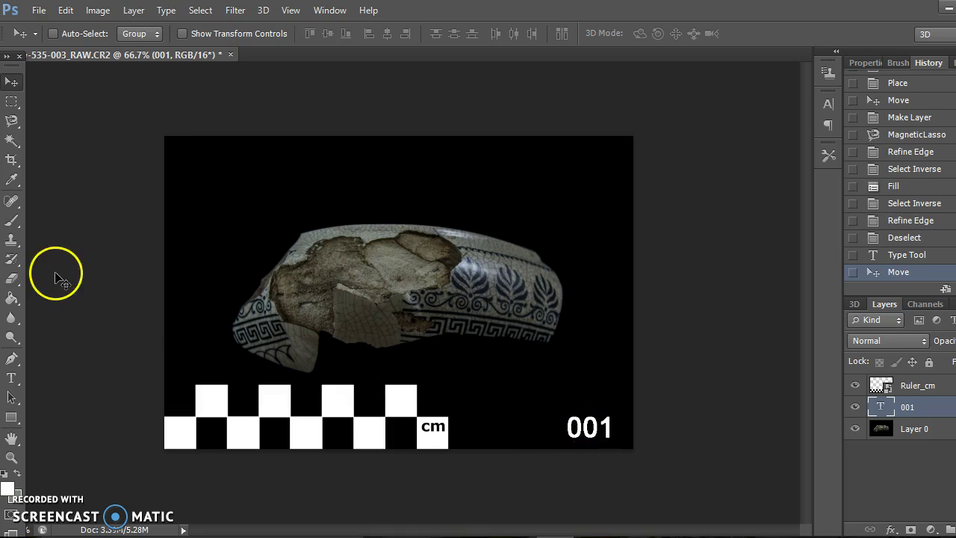
# - Shift the sherd on Layer 0 slightly upward, away from the ruler, and deselect the layer
pyautogui.click(922, 432)
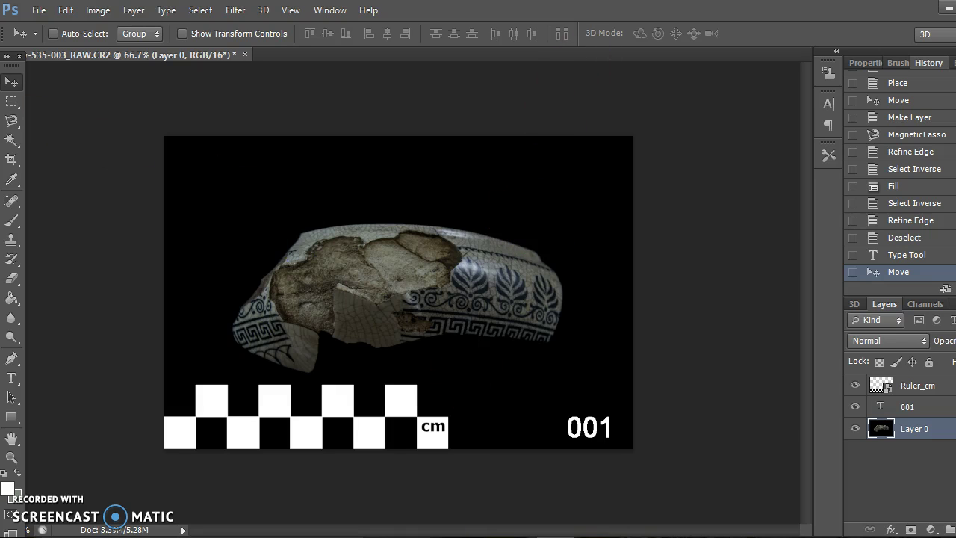
pyautogui.moveTo(470, 317); pyautogui.dragTo(473, 303)
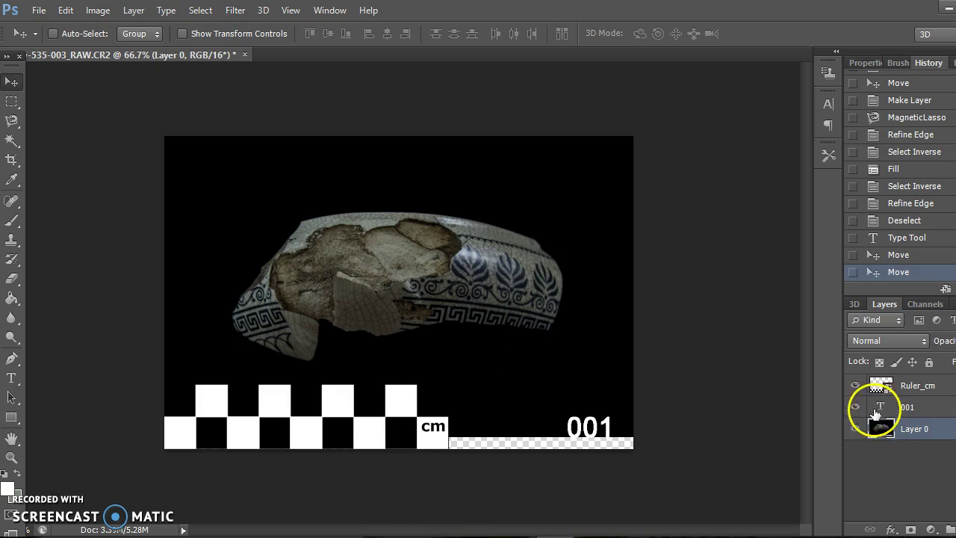
pyautogui.click(935, 477)
# - Create a new layer named Layer 1 with no color label, Normal mode and 100% opacity
pyautogui.click(135, 10)
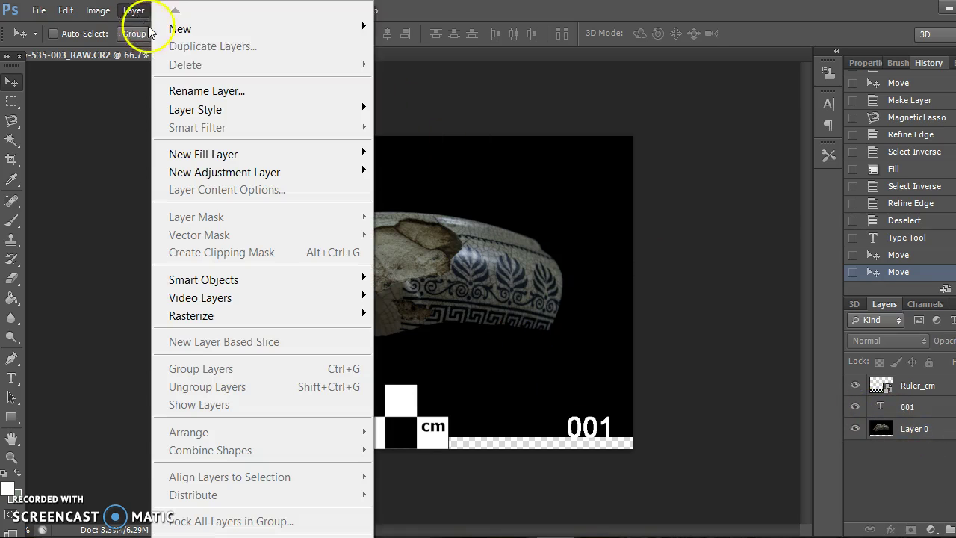
pyautogui.moveTo(356, 29)
pyautogui.click(403, 28)
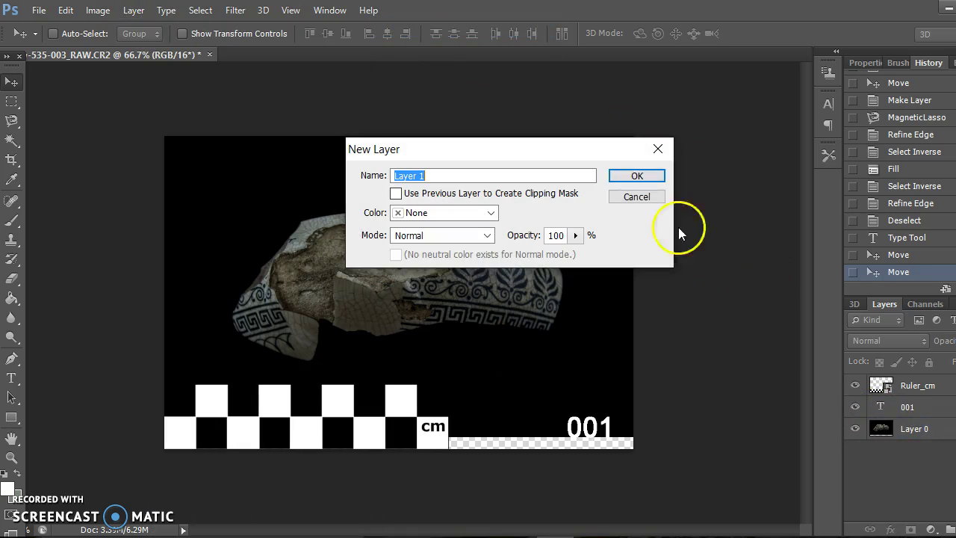
pyautogui.click(491, 214)
pyautogui.click(491, 213)
pyautogui.click(630, 176)
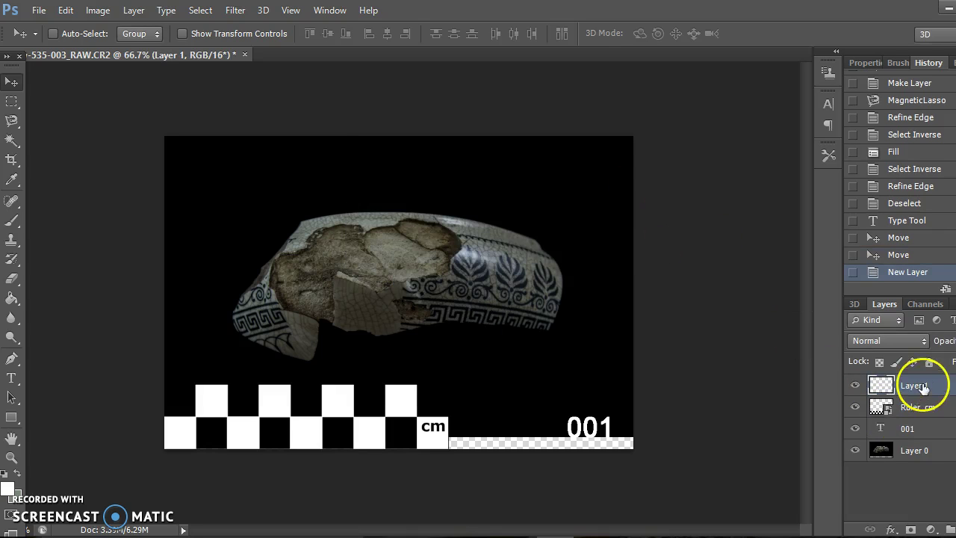
# - Fill Layer 1 with black sampled from the photo's background and place it beneath all other layers
pyautogui.click(12, 299)
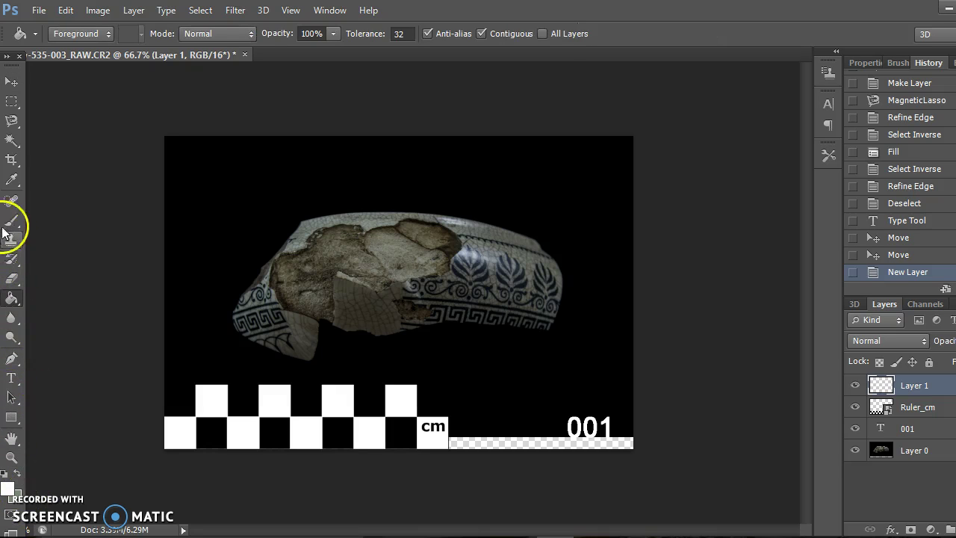
pyautogui.click(11, 183)
pyautogui.click(215, 190)
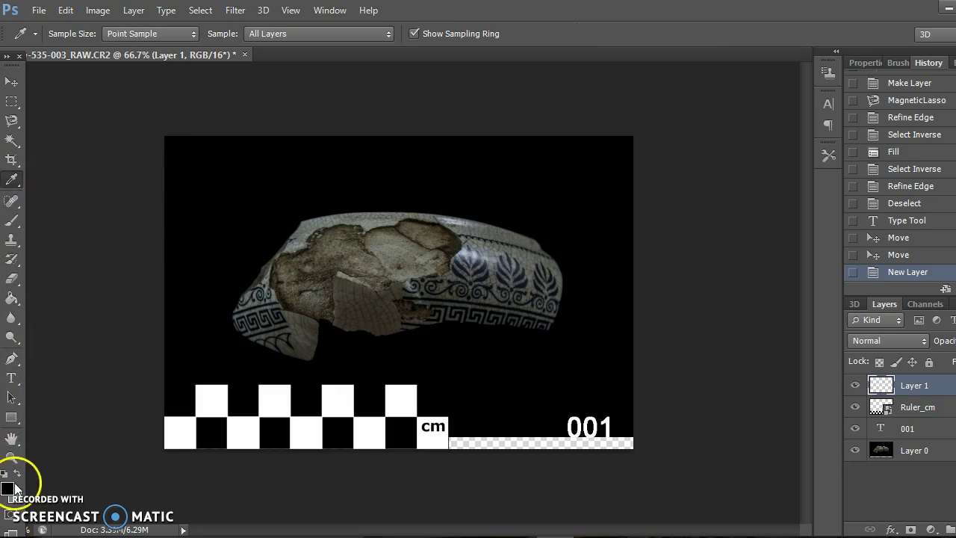
pyautogui.click(14, 298)
pyautogui.click(538, 437)
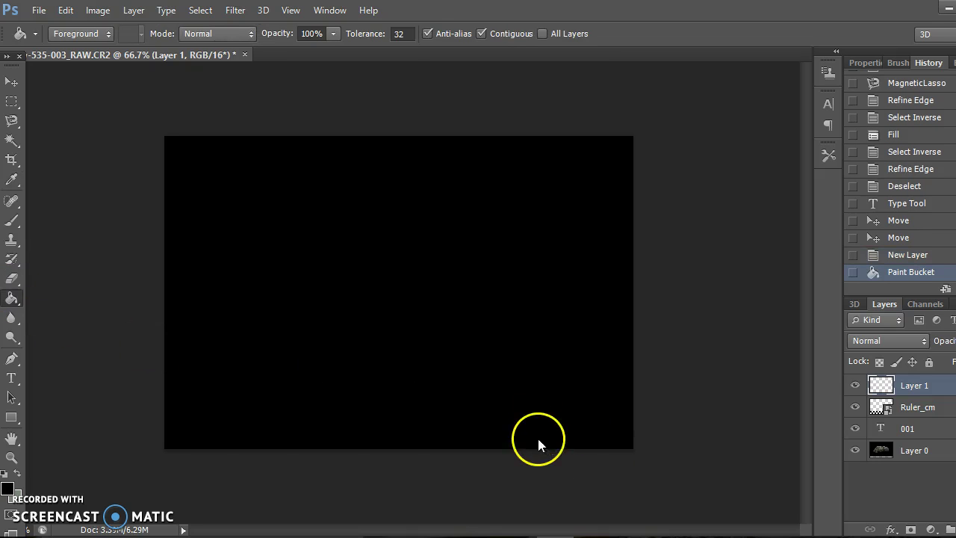
pyautogui.moveTo(921, 388); pyautogui.dragTo(924, 455)
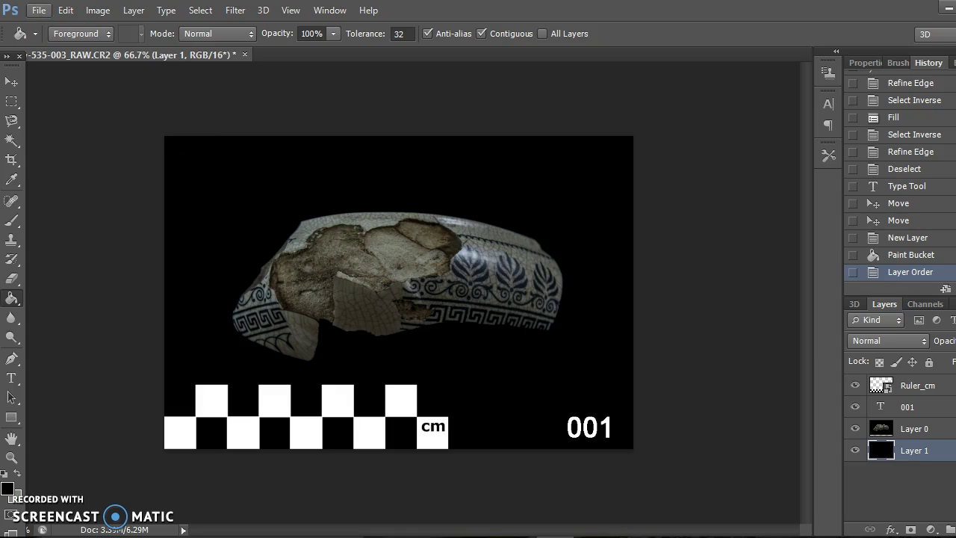
pyautogui.click(918, 501)
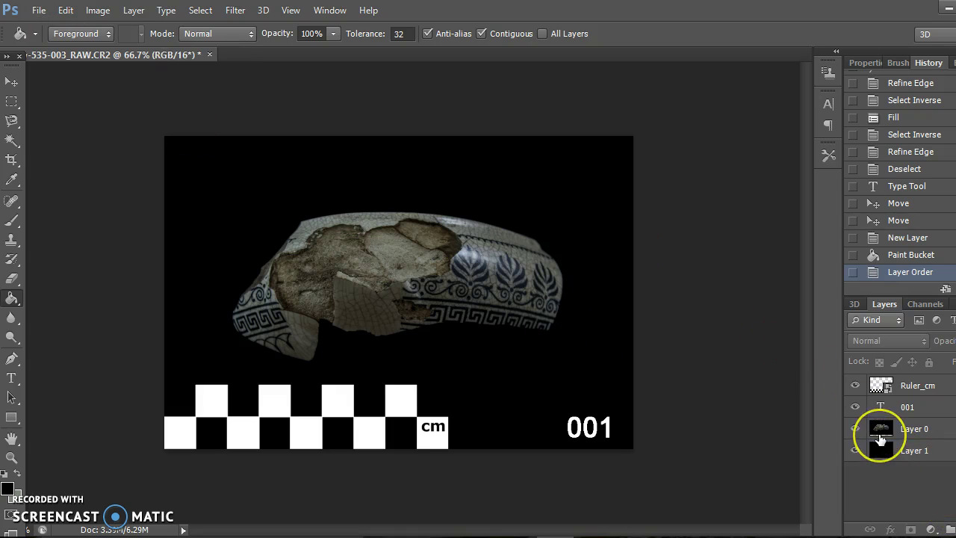
# - Select all four layers from Ruler_cm to Layer 1 and rasterize them
pyautogui.click(929, 384)
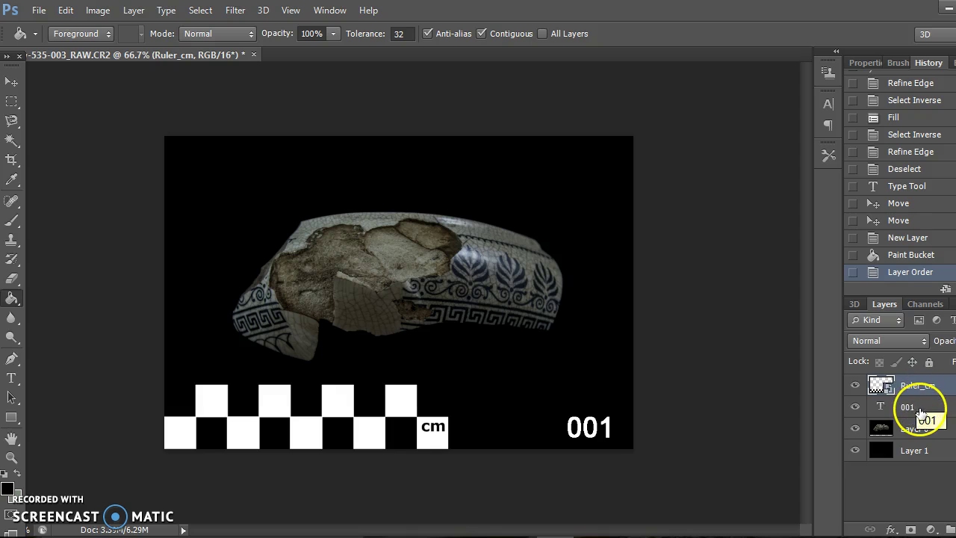
pyautogui.keyDown('shift'); pyautogui.click(906, 453); pyautogui.keyUp('shift')
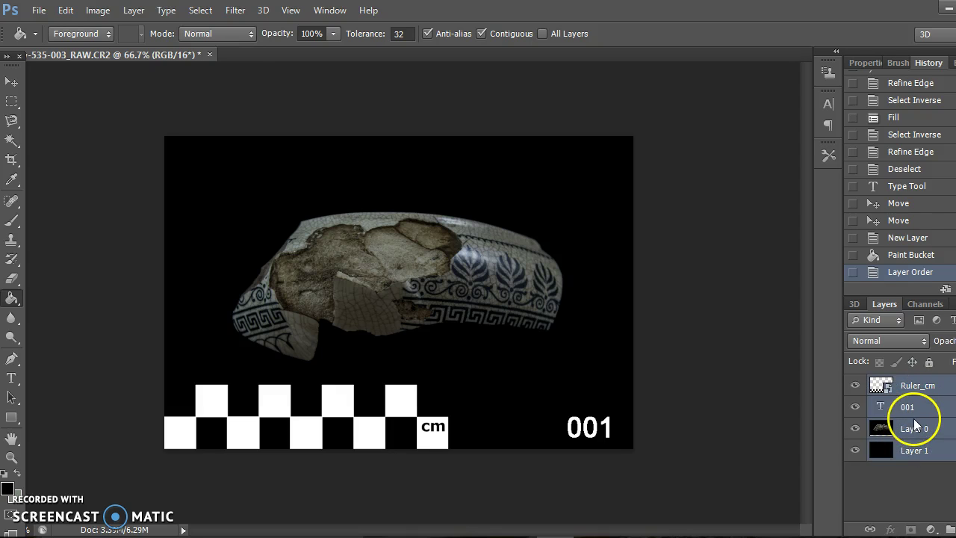
pyautogui.rightClick(915, 424)
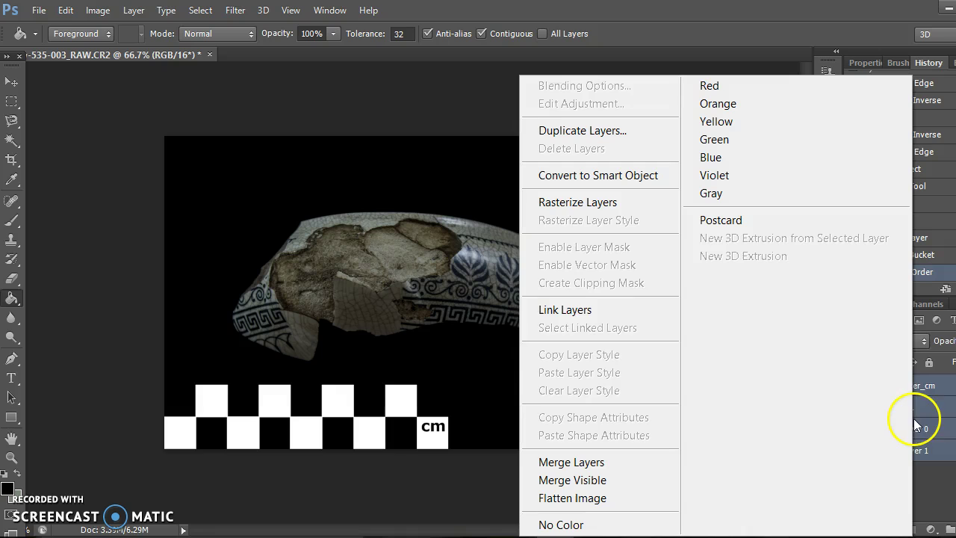
pyautogui.click(583, 199)
# - Merge the selected layers into one and flatten the image
pyautogui.rightClick(913, 415)
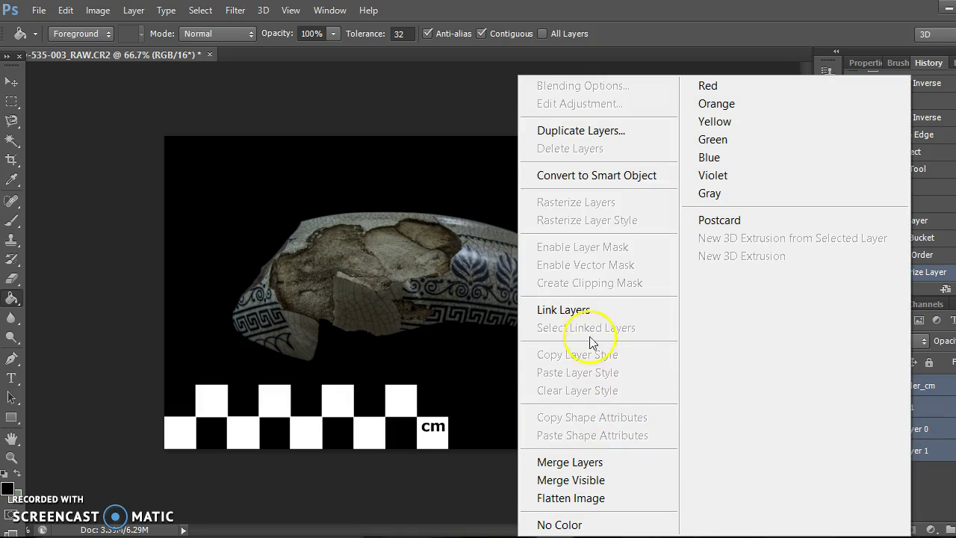
pyautogui.click(601, 463)
pyautogui.rightClick(897, 385)
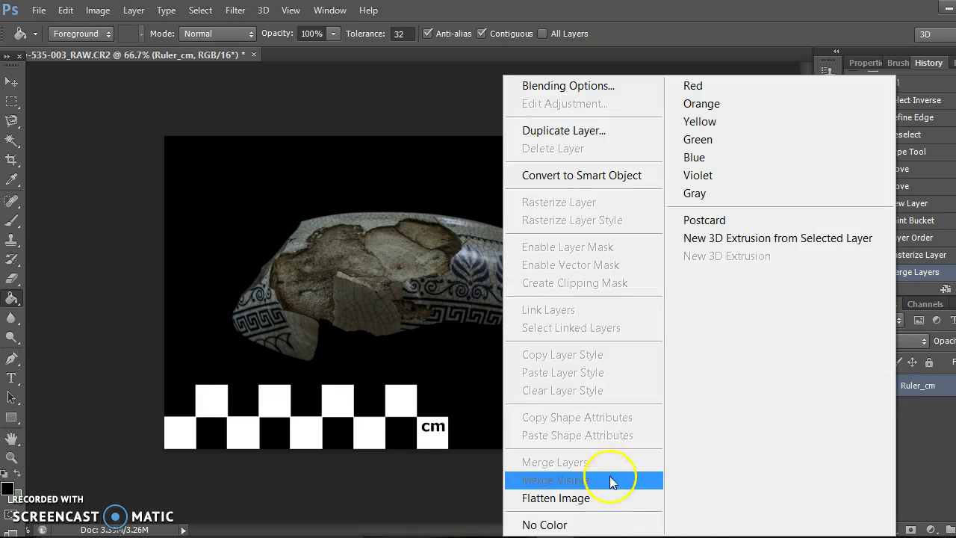
pyautogui.click(594, 499)
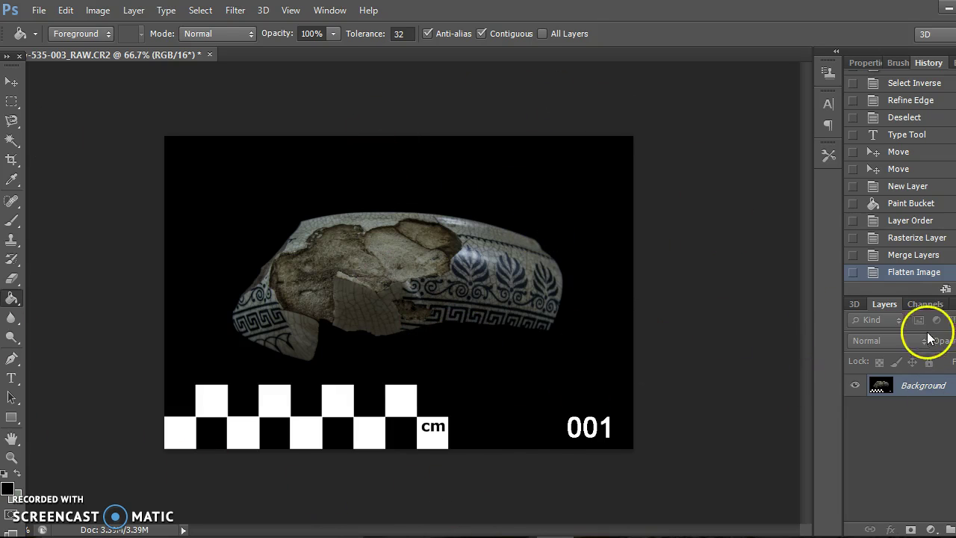
# - Save the flattened image to the Desktop in Photoshop format as 001.psd
pyautogui.click(43, 16)
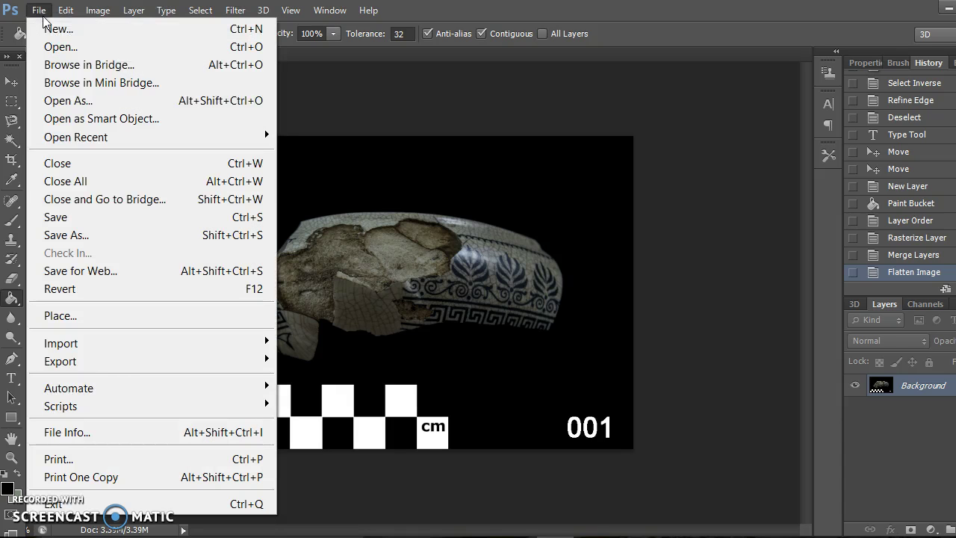
pyautogui.click(172, 236)
pyautogui.click(544, 363)
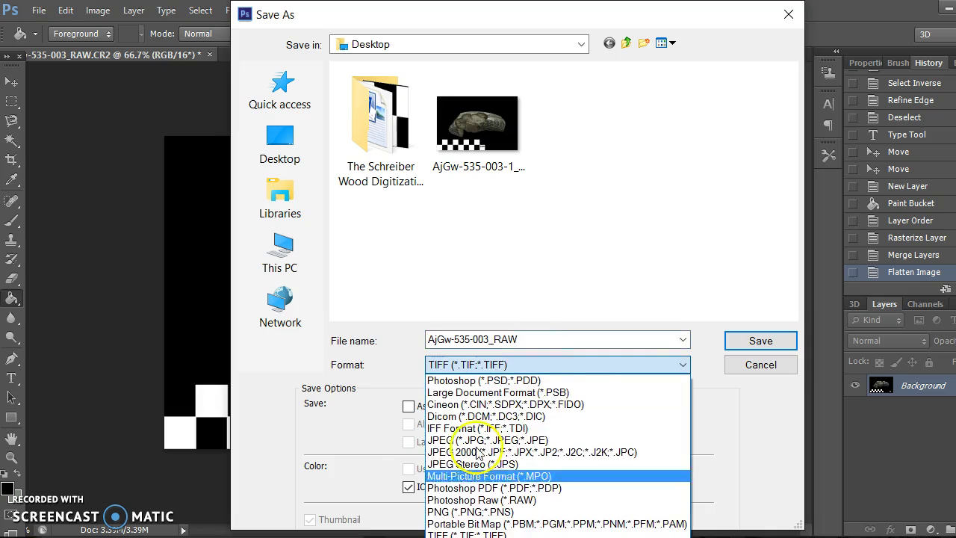
pyautogui.click(473, 381)
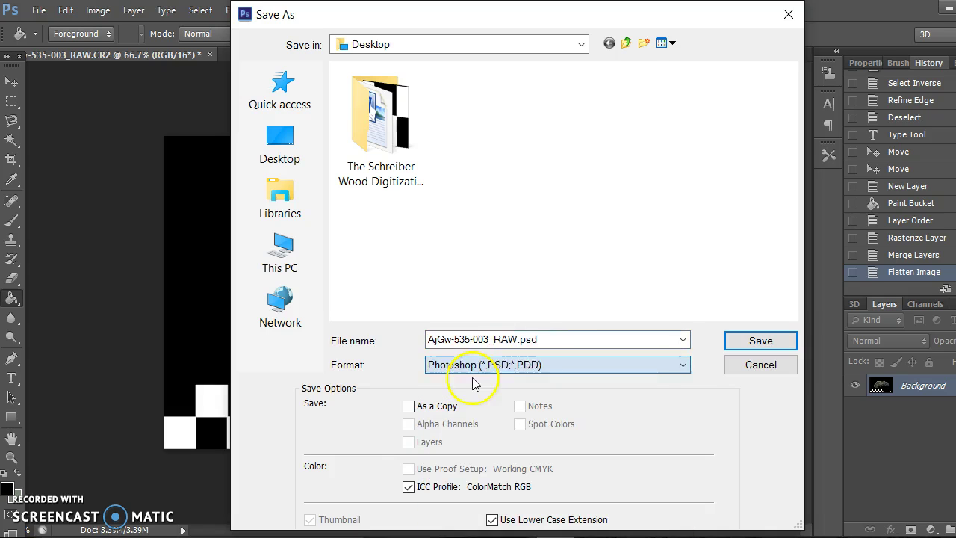
pyautogui.doubleClick(518, 341)
pyautogui.moveTo(517, 340); pyautogui.dragTo(431, 342)
pyautogui.write('0')
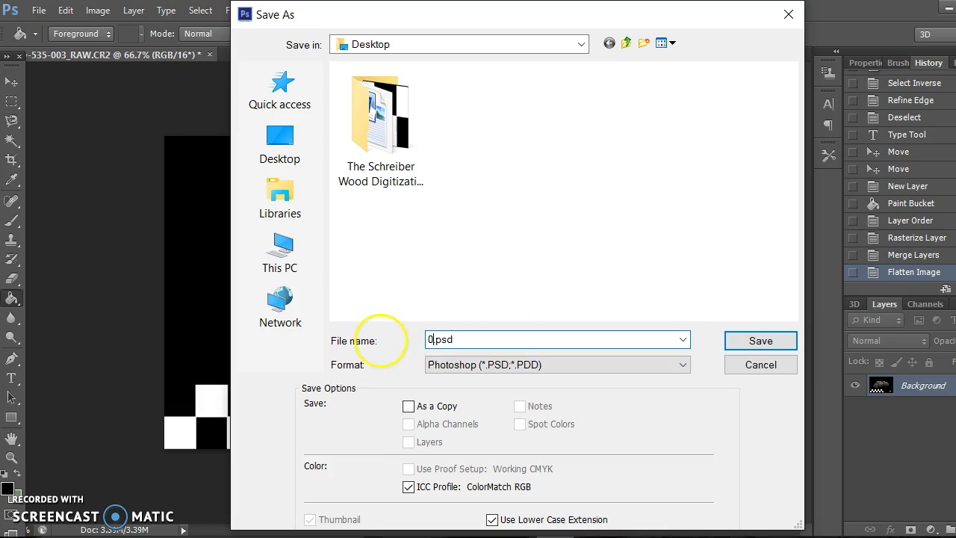
pyautogui.write('01')
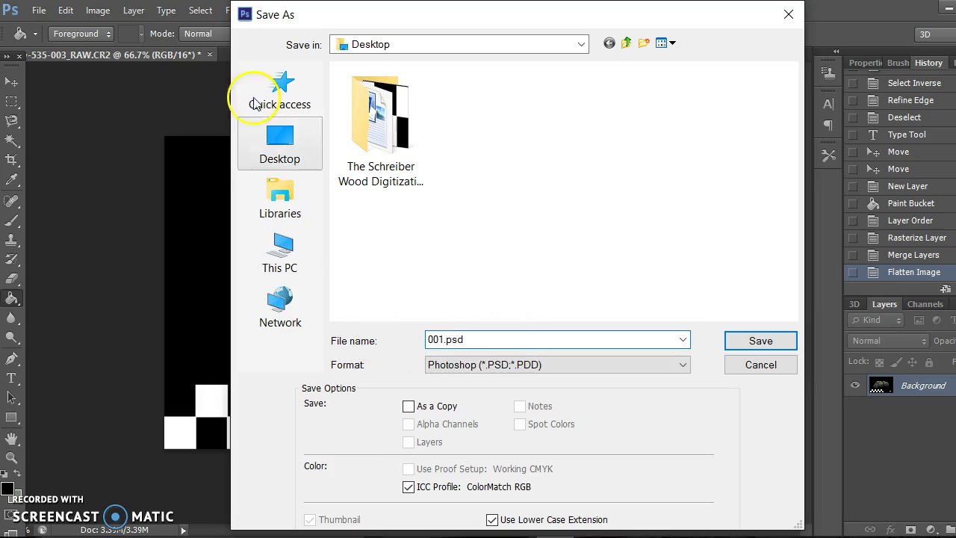
pyautogui.click(784, 341)
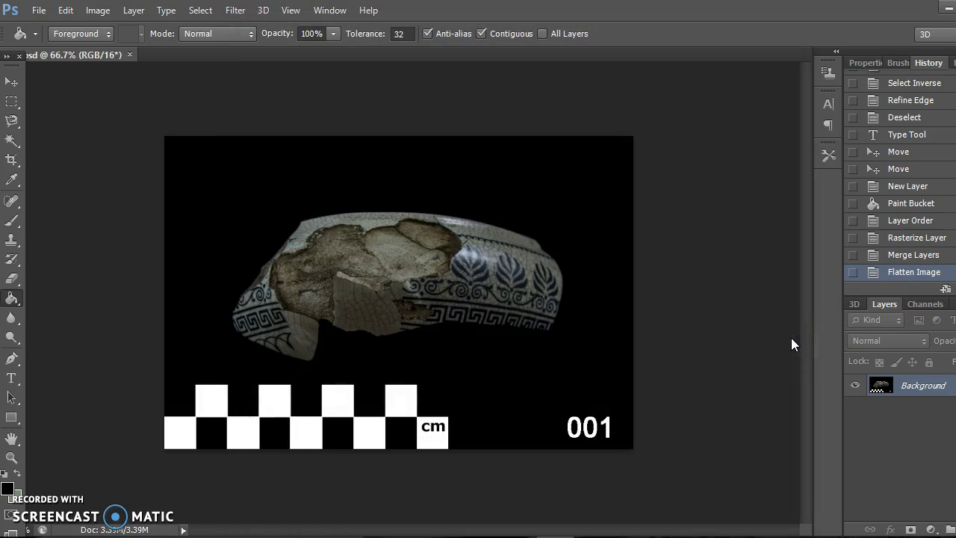
# - Save a TIFF version to the Desktop as 001.tif with no image compression, interleaved pixel order and IBM PC byte order
pyautogui.click(36, 10)
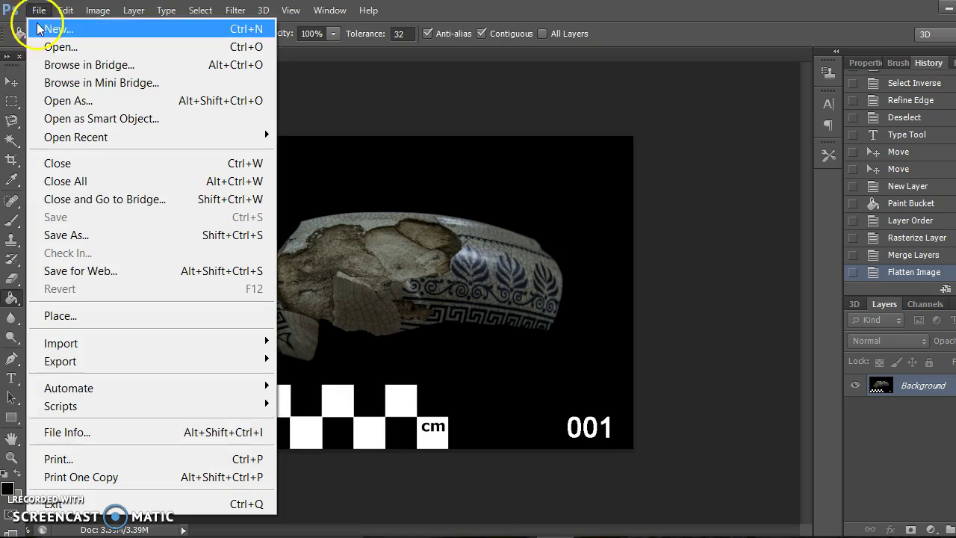
pyautogui.click(84, 233)
pyautogui.click(506, 366)
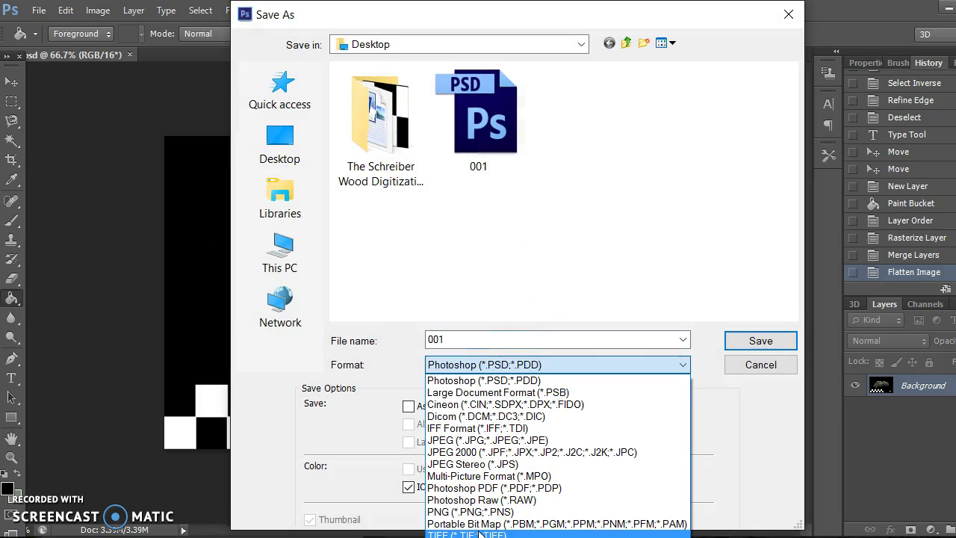
pyautogui.click(479, 535)
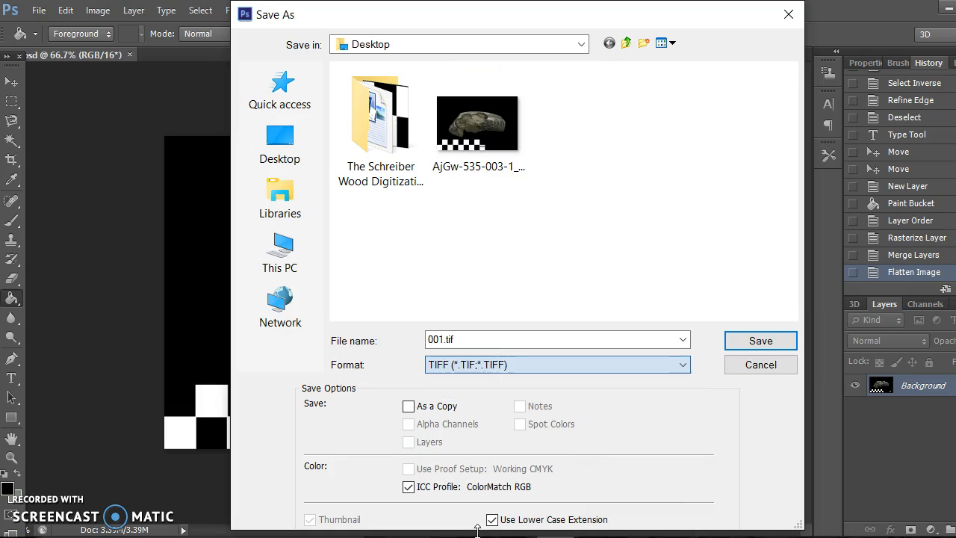
pyautogui.click(441, 338)
pyautogui.click(442, 336)
pyautogui.click(448, 339)
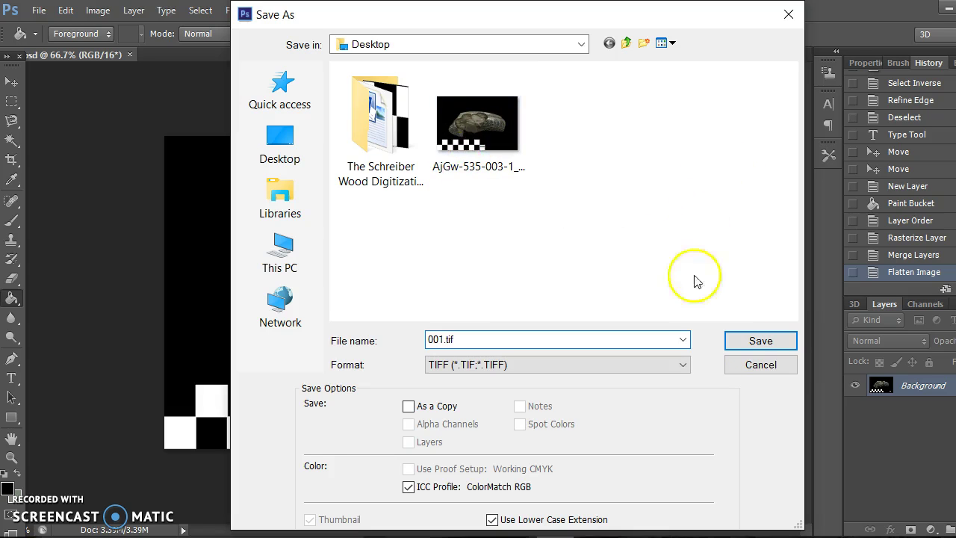
pyautogui.click(781, 342)
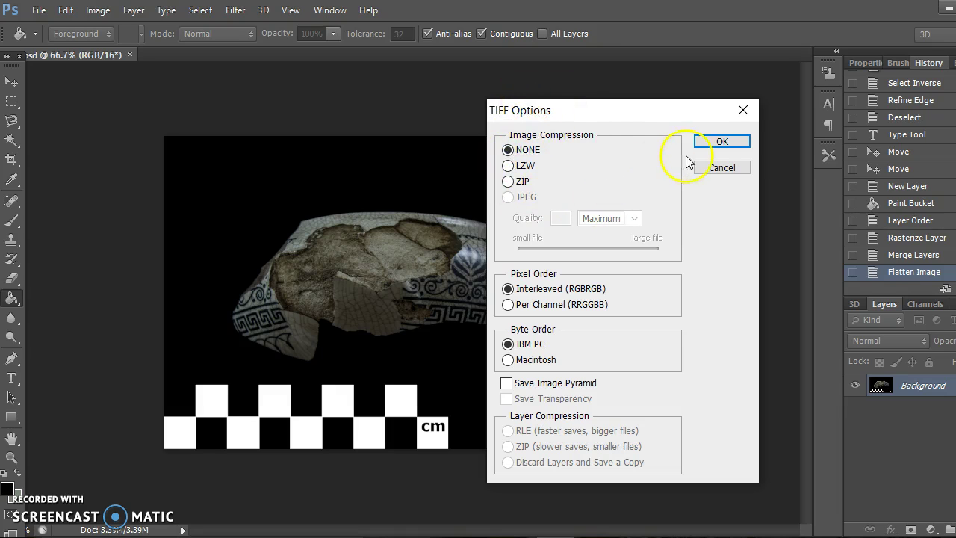
pyautogui.click(719, 144)
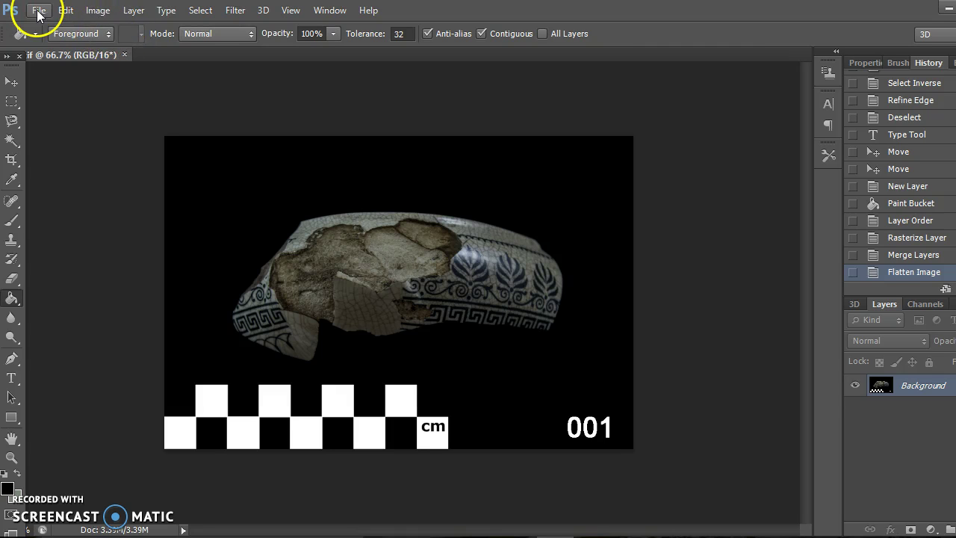
# - Resize the image to a height of 768 pixels with proportions constrained and the resolution kept at 600 pixels/inch
pyautogui.click(95, 11)
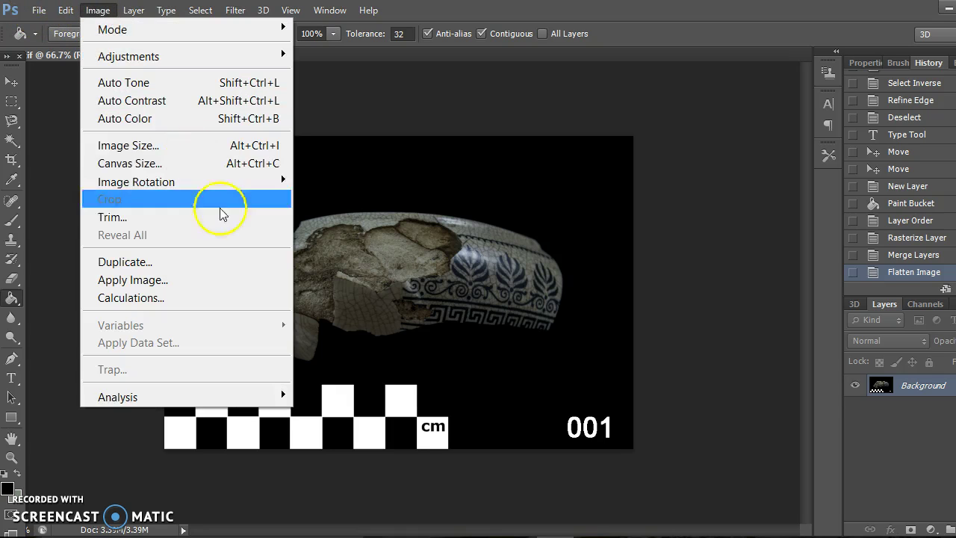
pyautogui.click(161, 145)
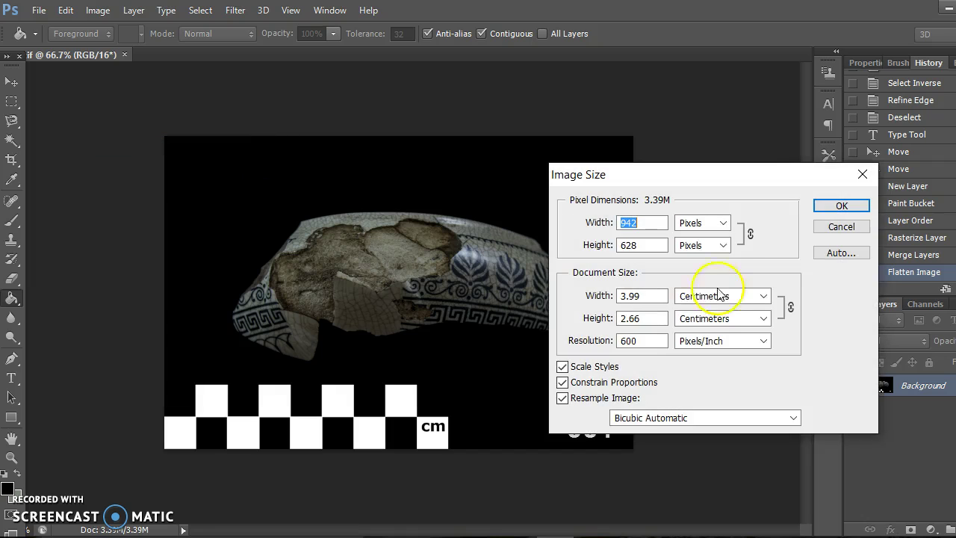
pyautogui.moveTo(660, 244); pyautogui.dragTo(602, 244)
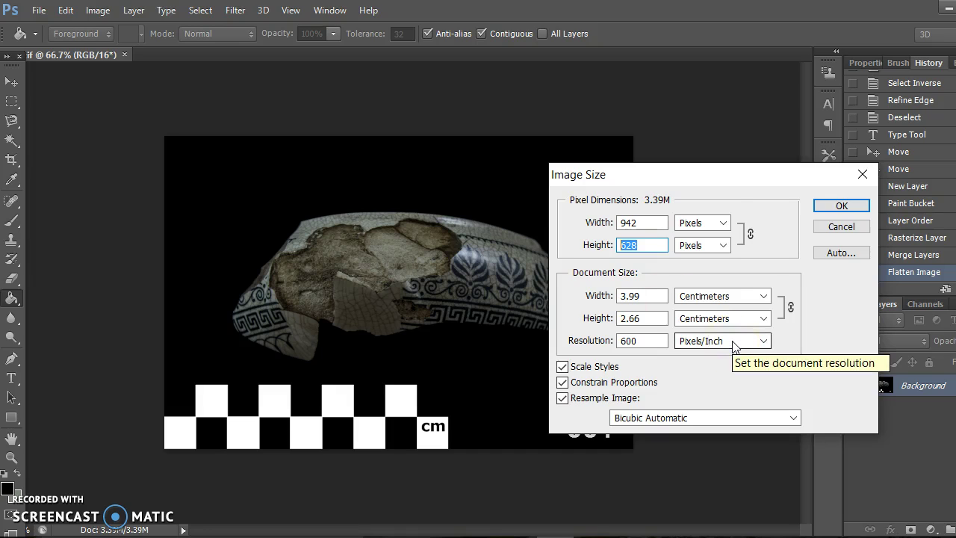
pyautogui.write('768')
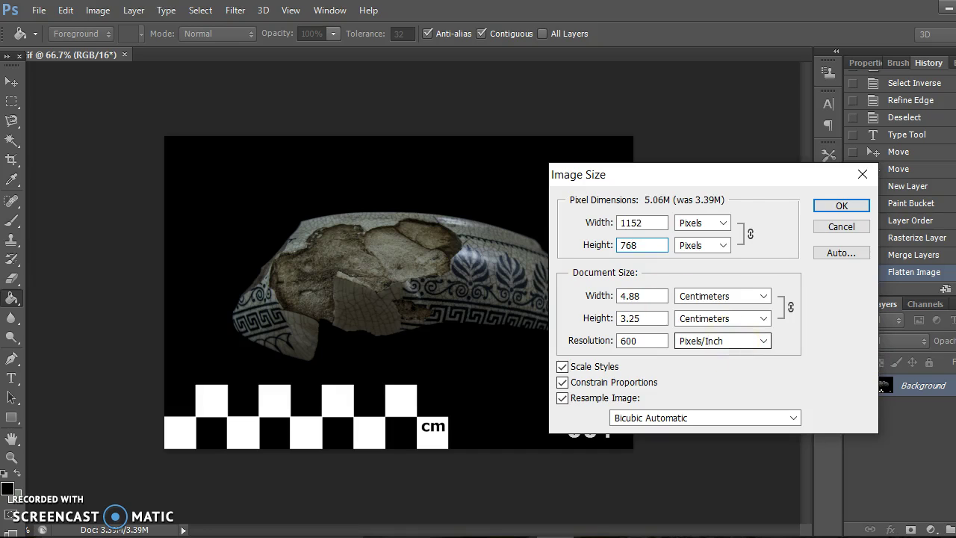
pyautogui.click(839, 207)
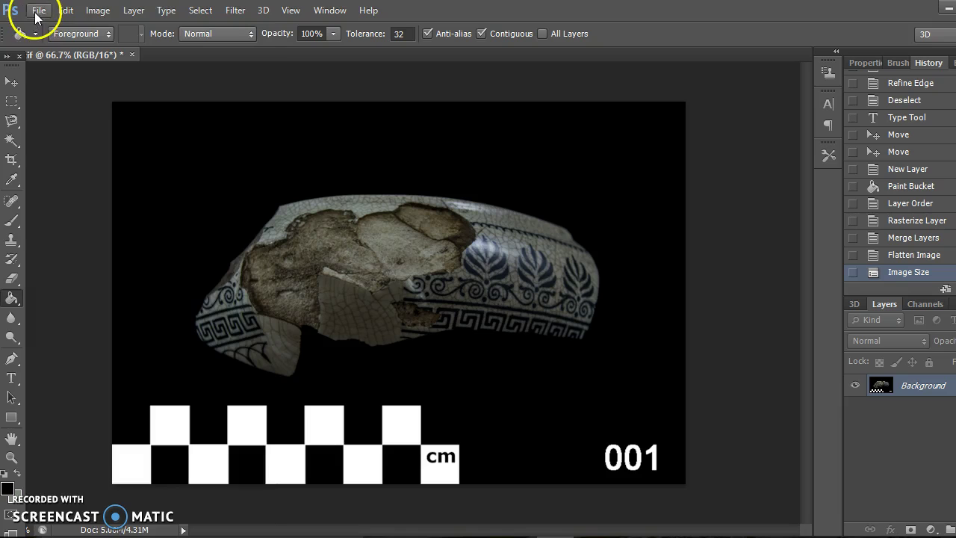
# - Save the resized image to the Desktop as a JPEG named 001 with quality 3 (Low) and the Baseline ("Standard") format option
pyautogui.click(38, 11)
pyautogui.click(97, 233)
pyautogui.click(557, 365)
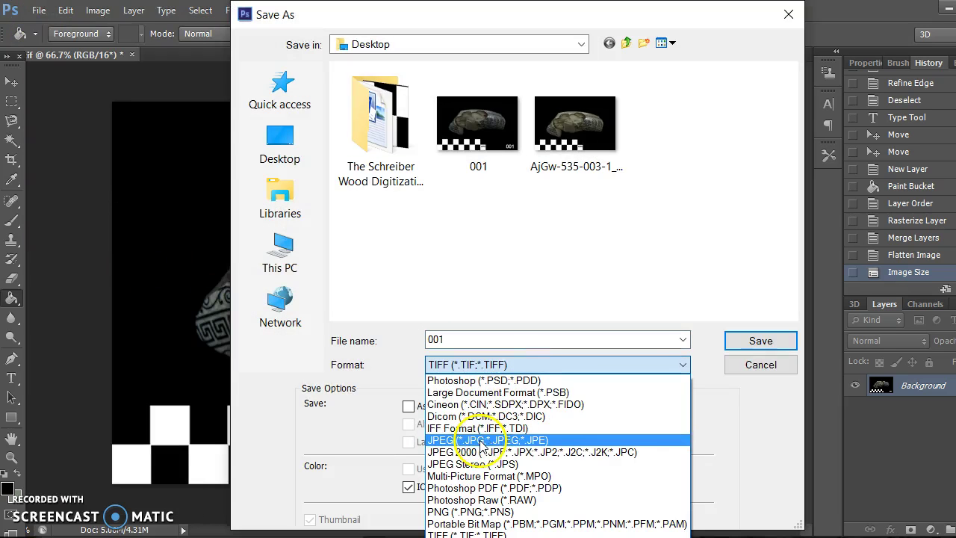
pyautogui.click(557, 440)
pyautogui.click(754, 340)
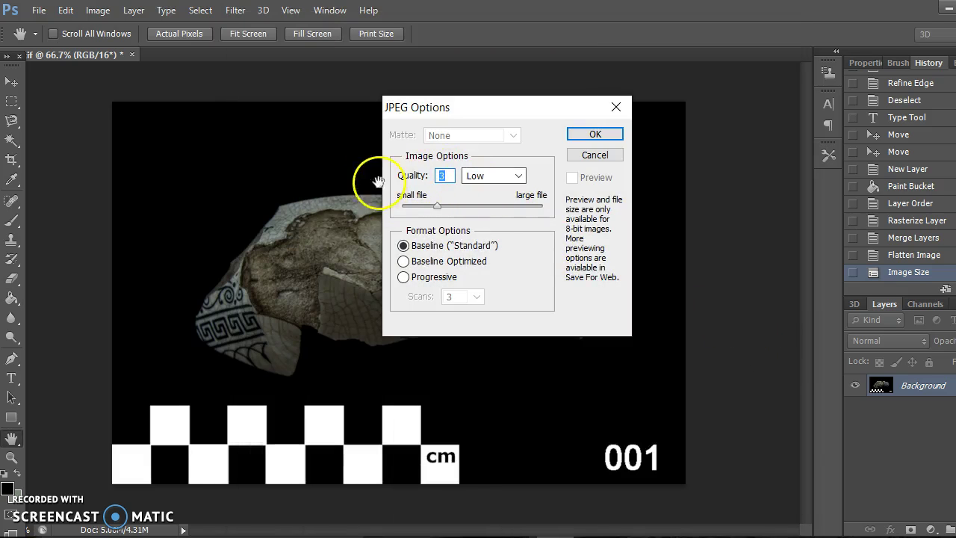
pyautogui.click(590, 134)
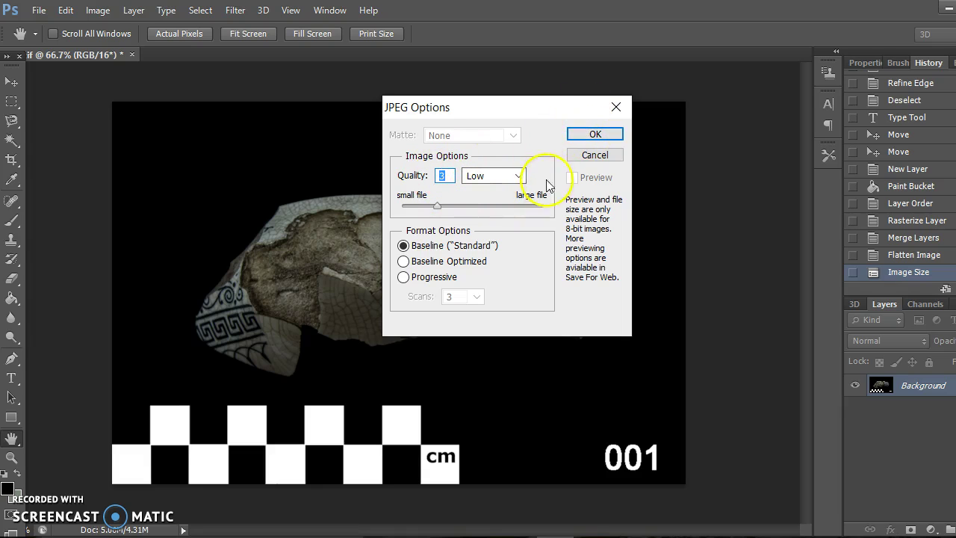
pyautogui.click(593, 135)
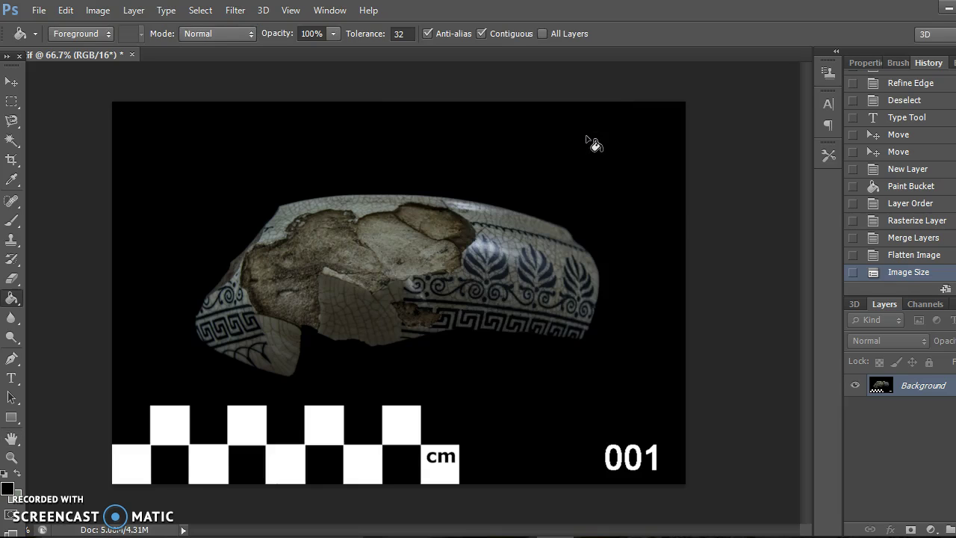